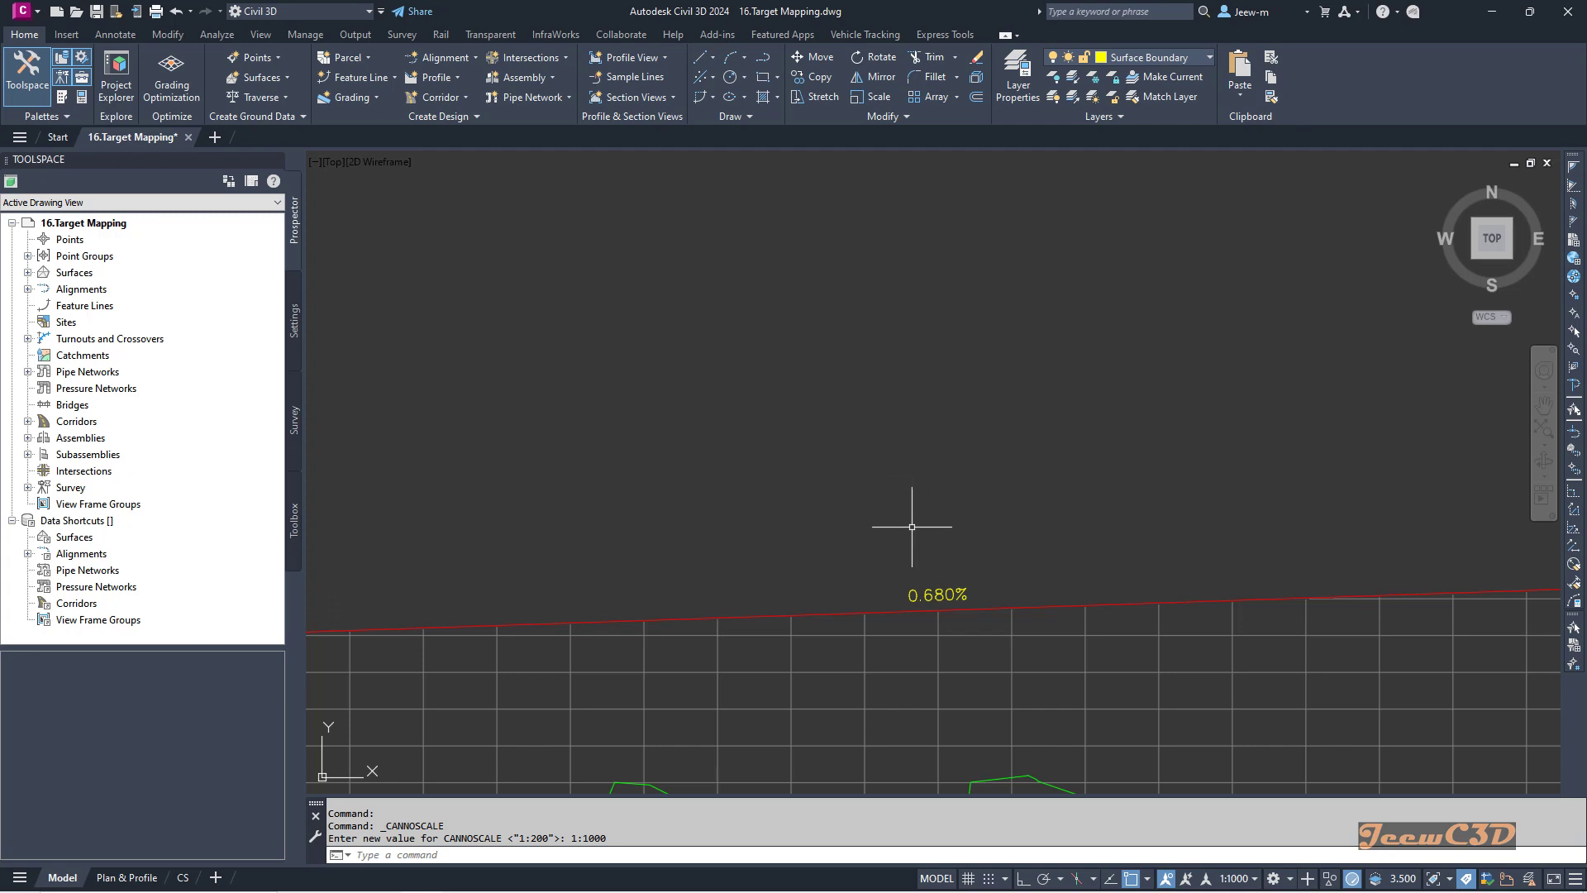
- Examine the percent grade label above the red design profile line in the profile view
middle_drag(929, 556, 950, 504)
scroll(951, 483, down, 2)
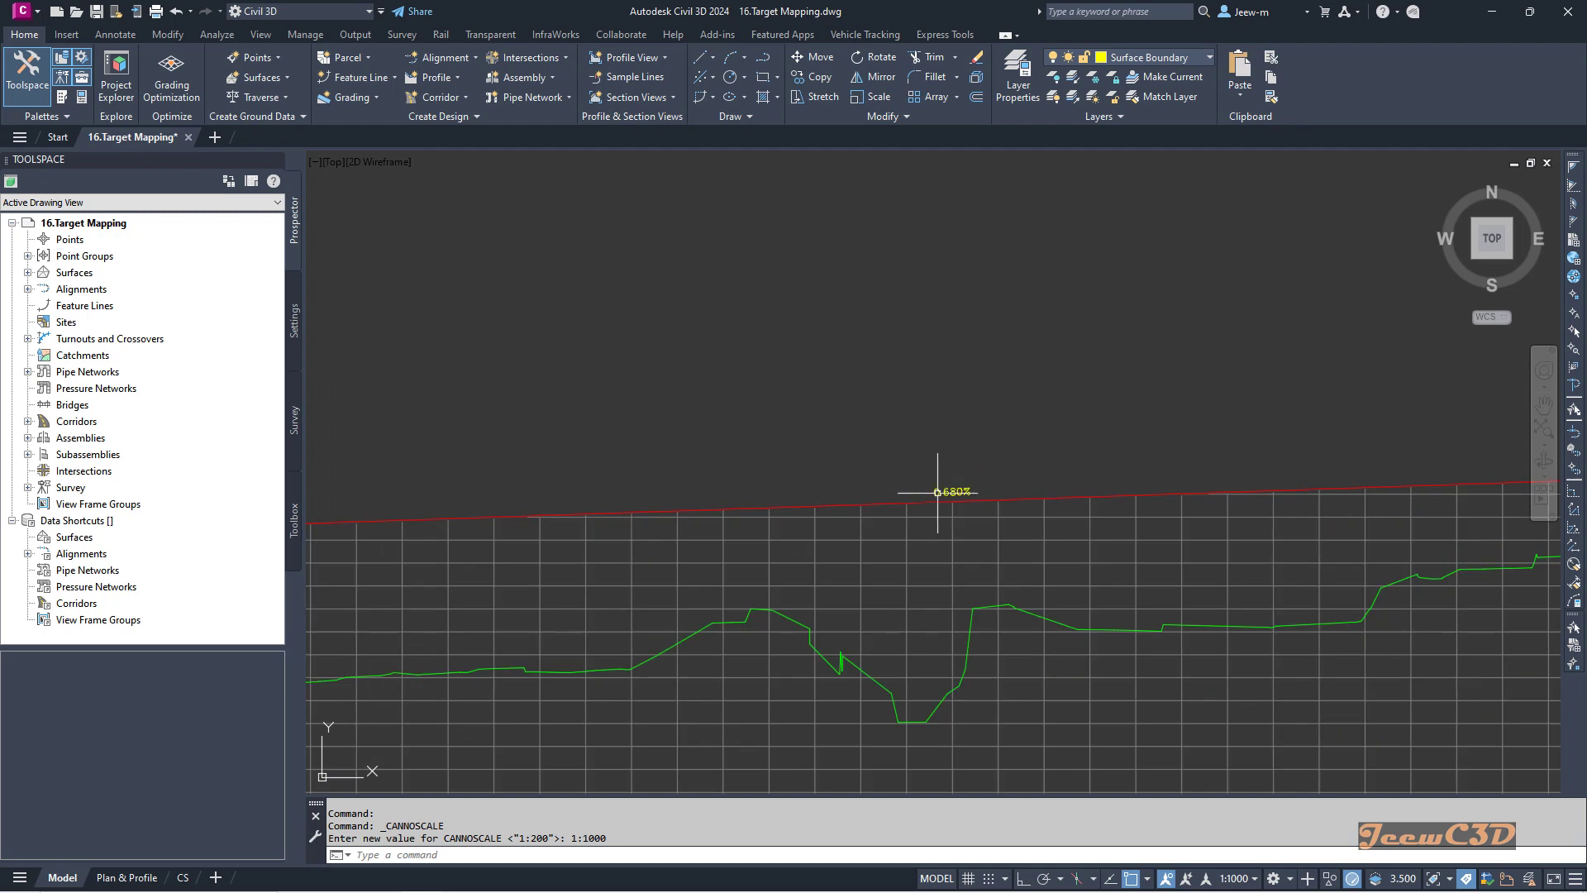
scroll(975, 491, up, 3)
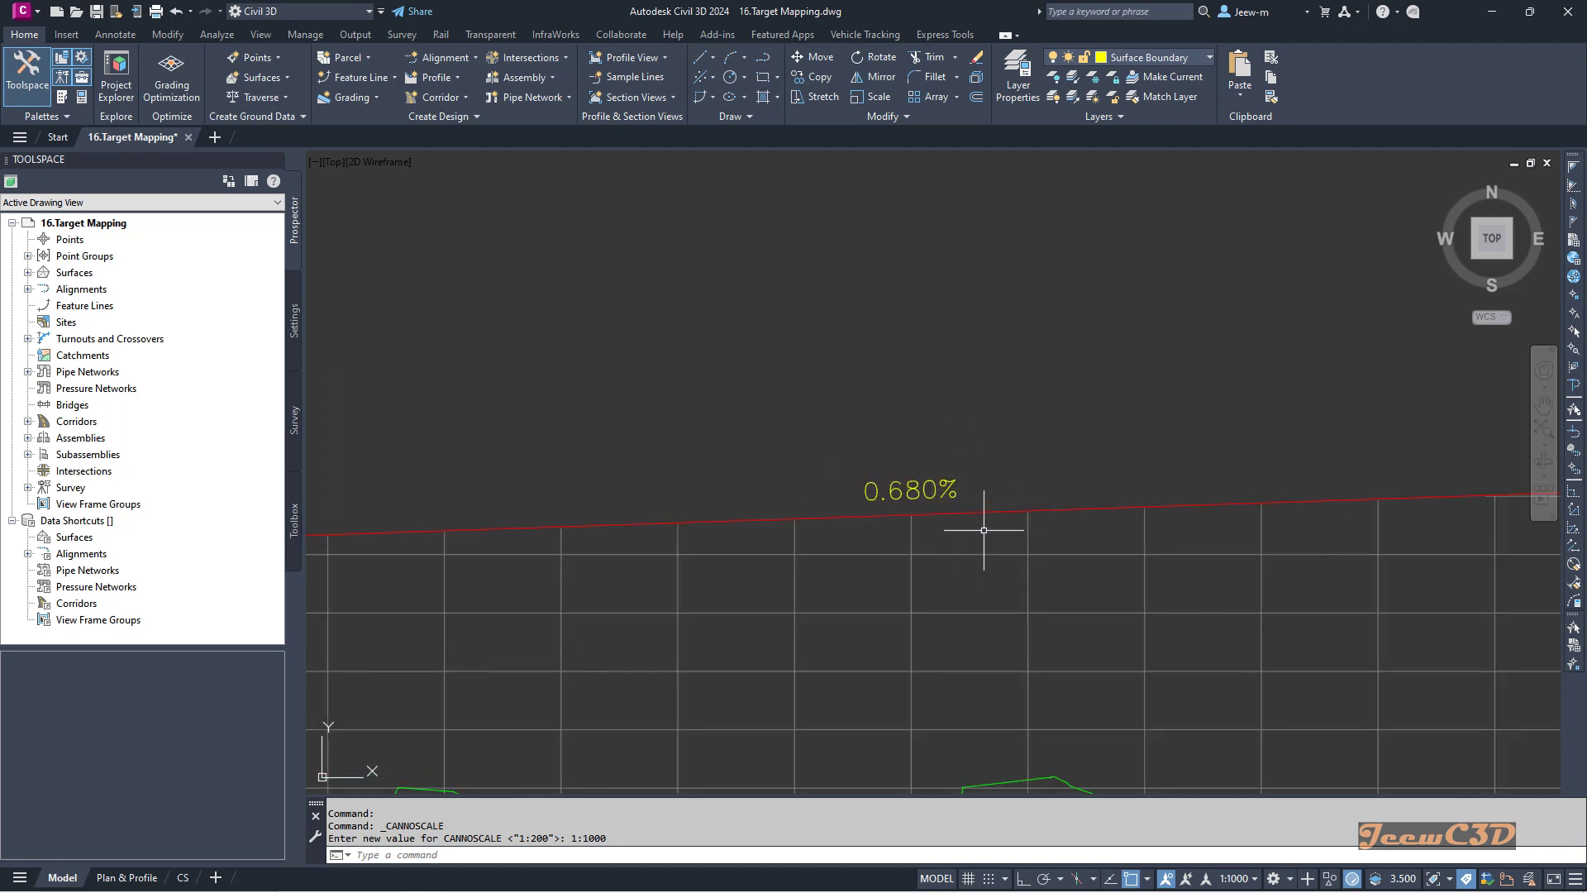
mouse_move(1000, 458)
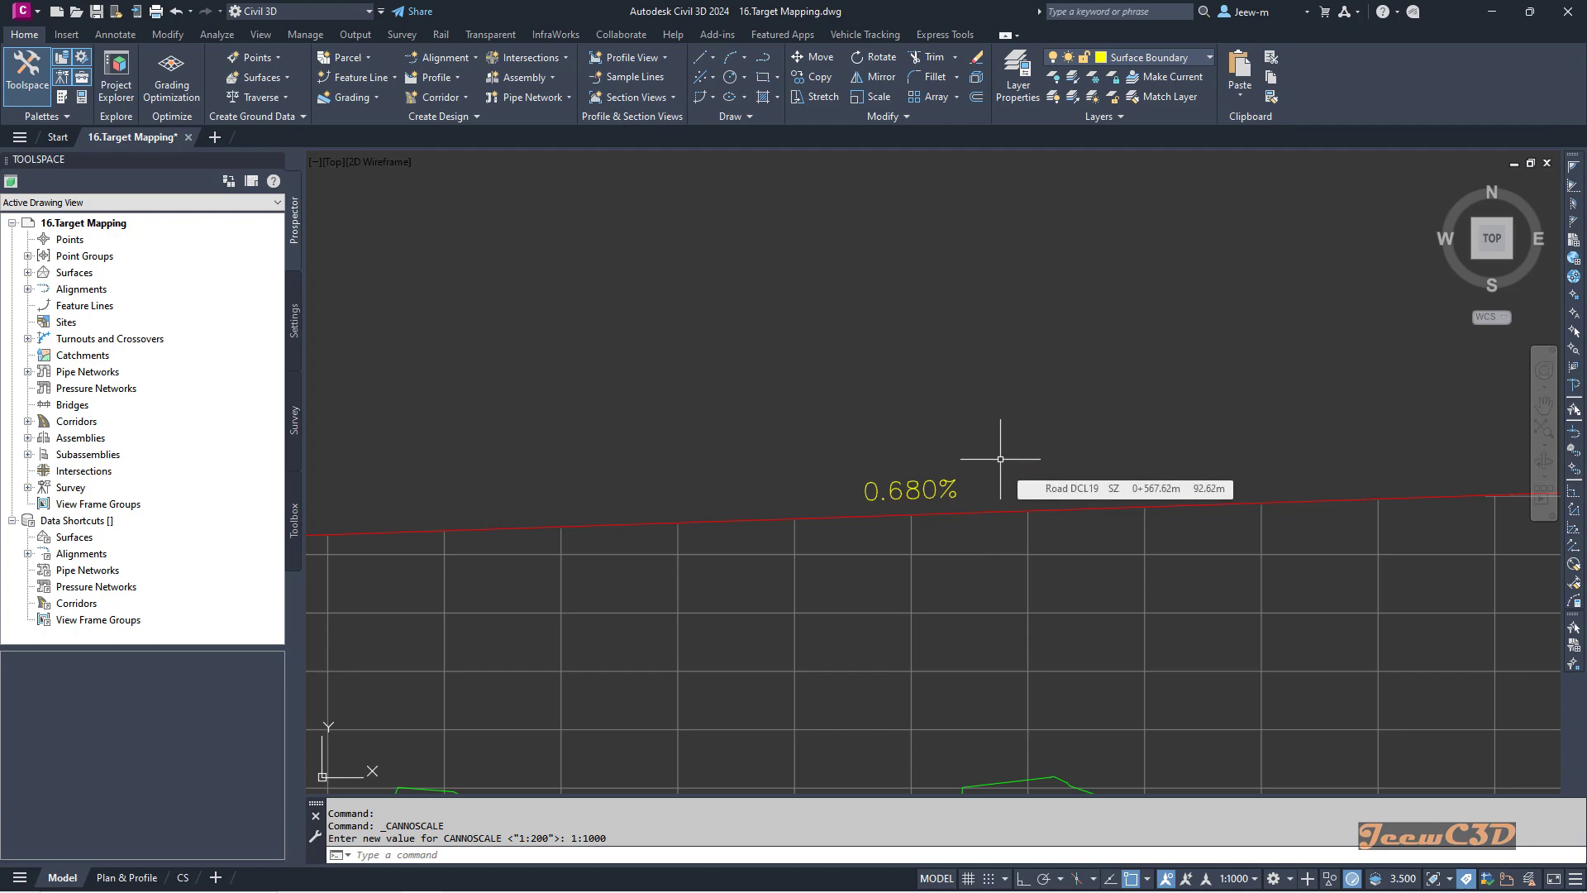
scroll(1000, 458, down, 8)
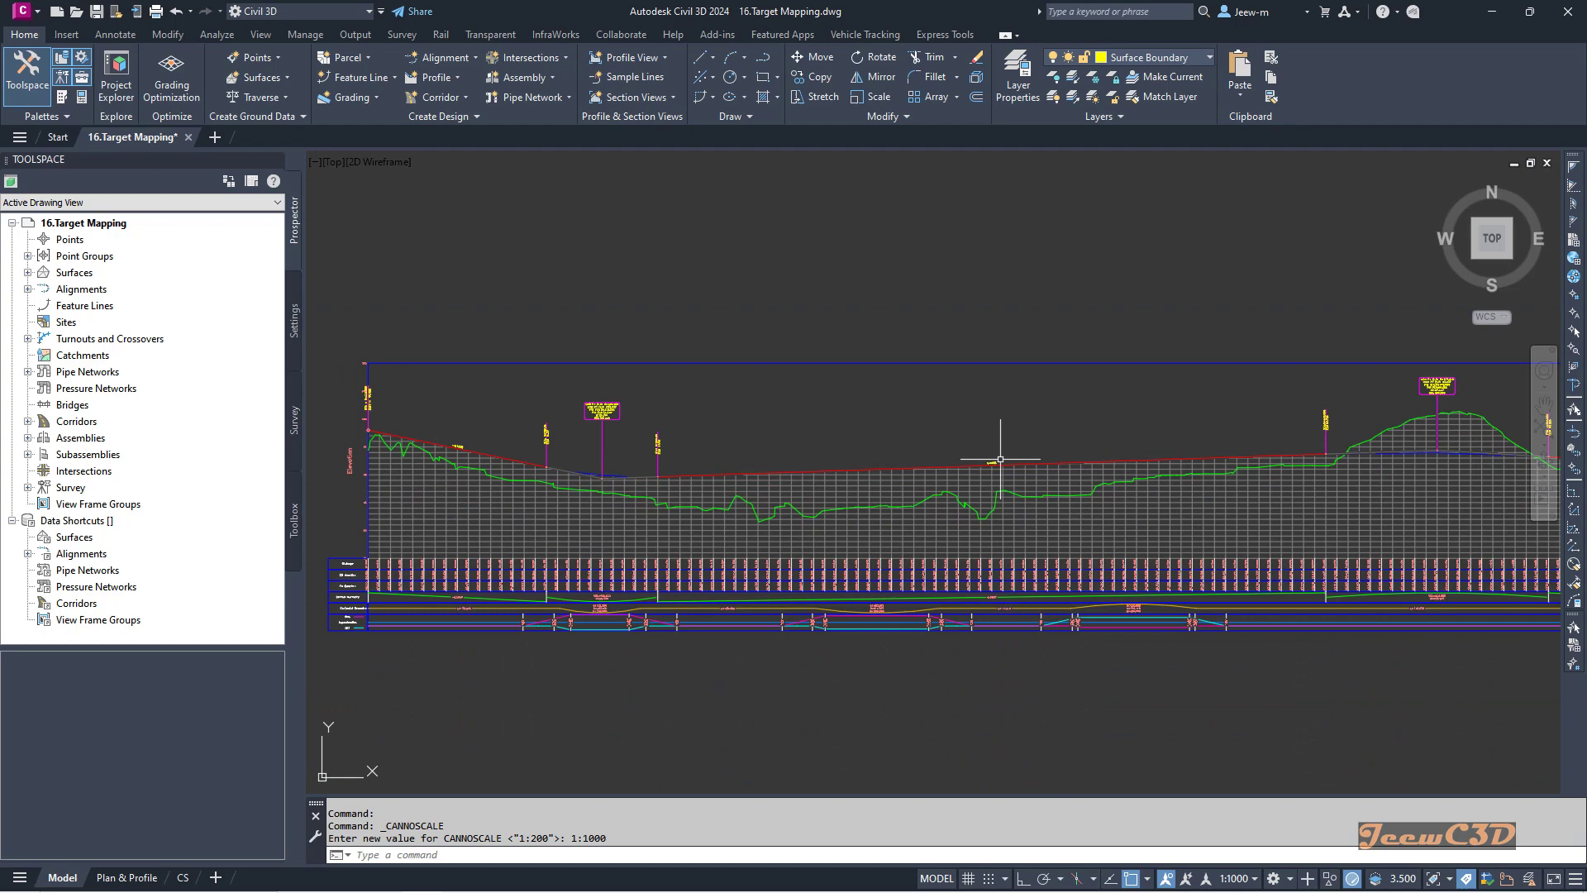
scroll(982, 454, up, 8)
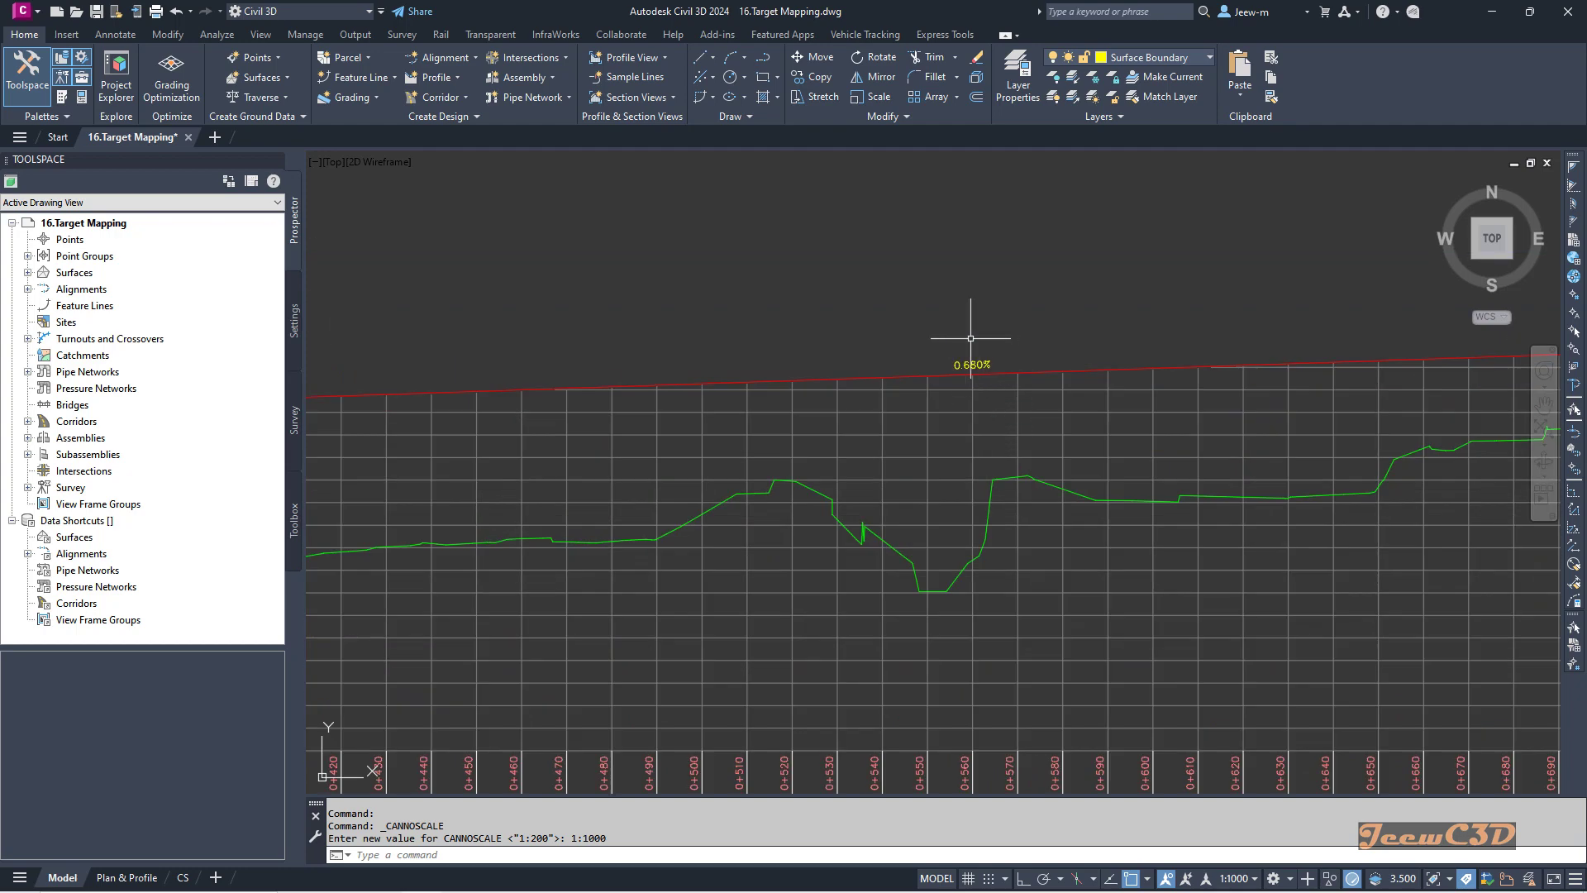
mouse_move(1020, 388)
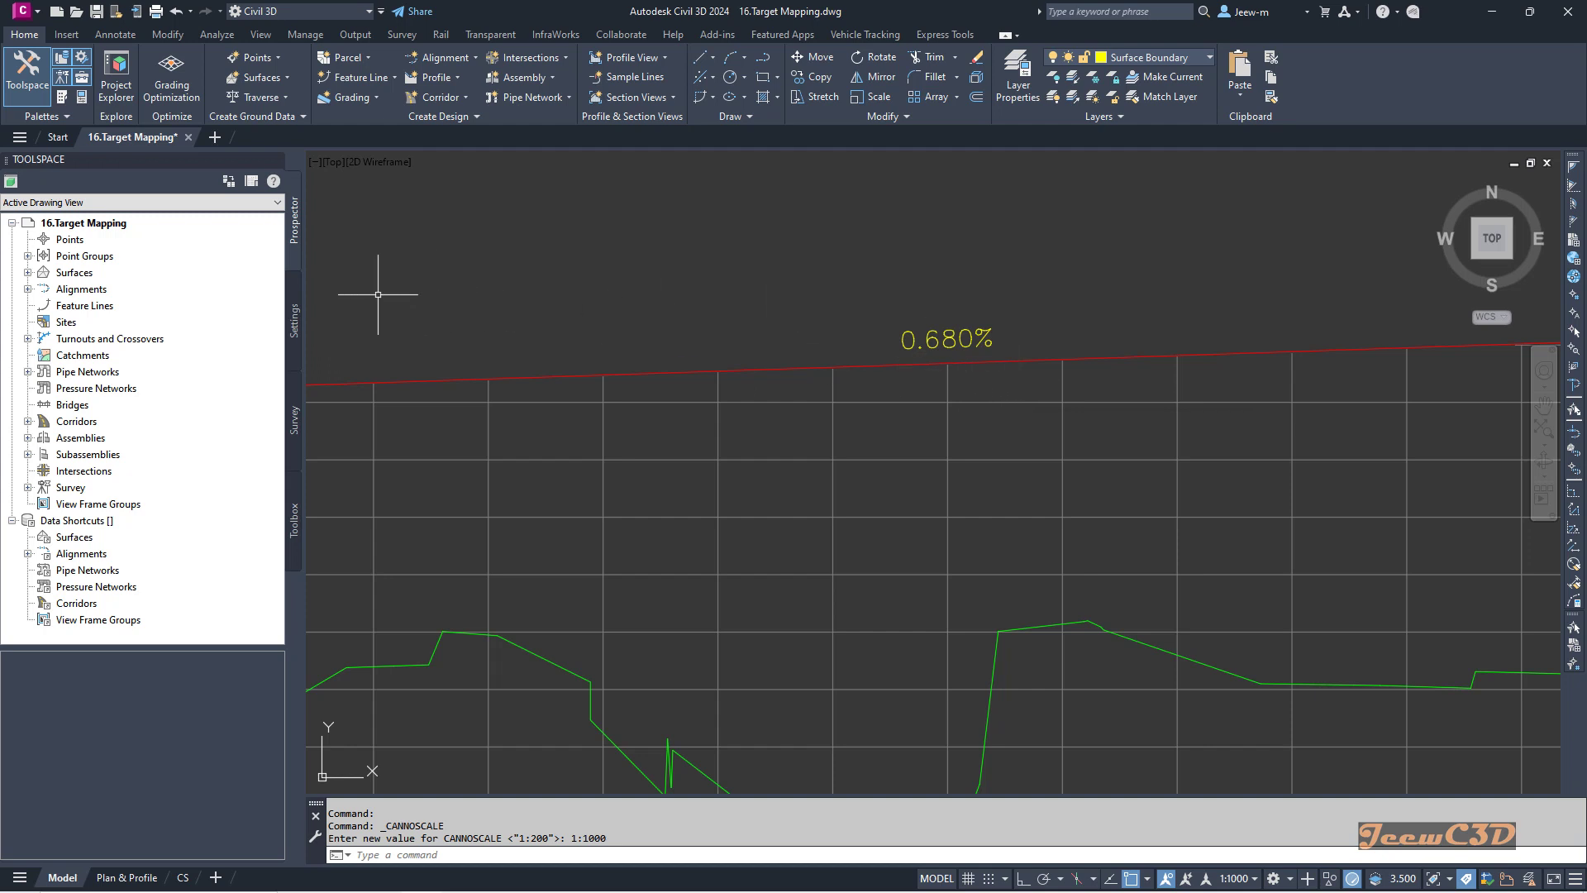
- Start a new expression for the profile's Line label styles in the drawing settings
click(294, 322)
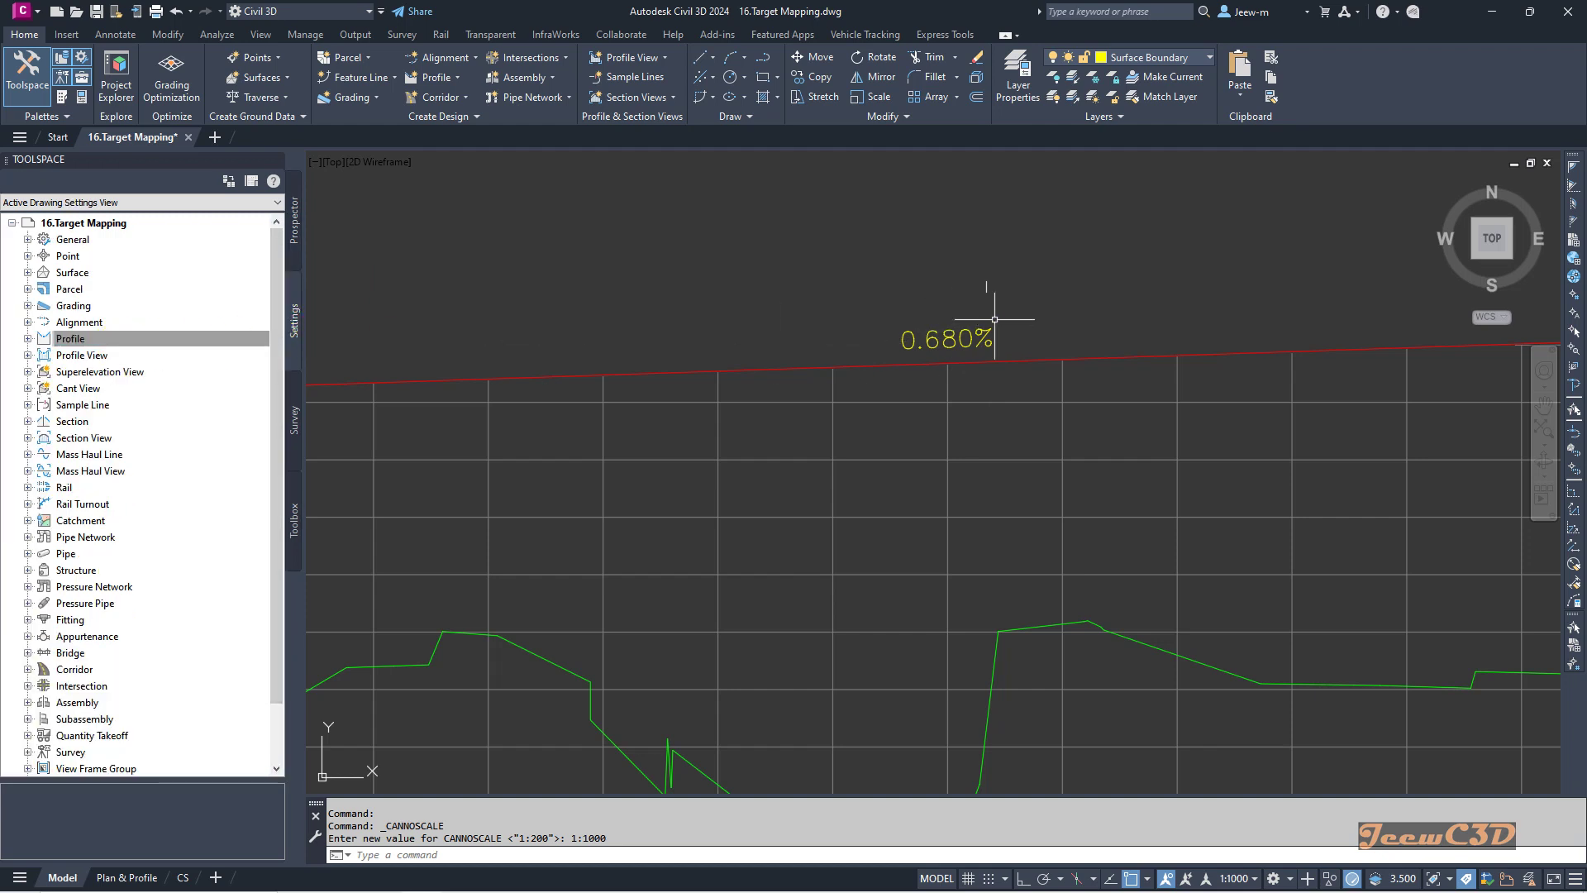
click(27, 338)
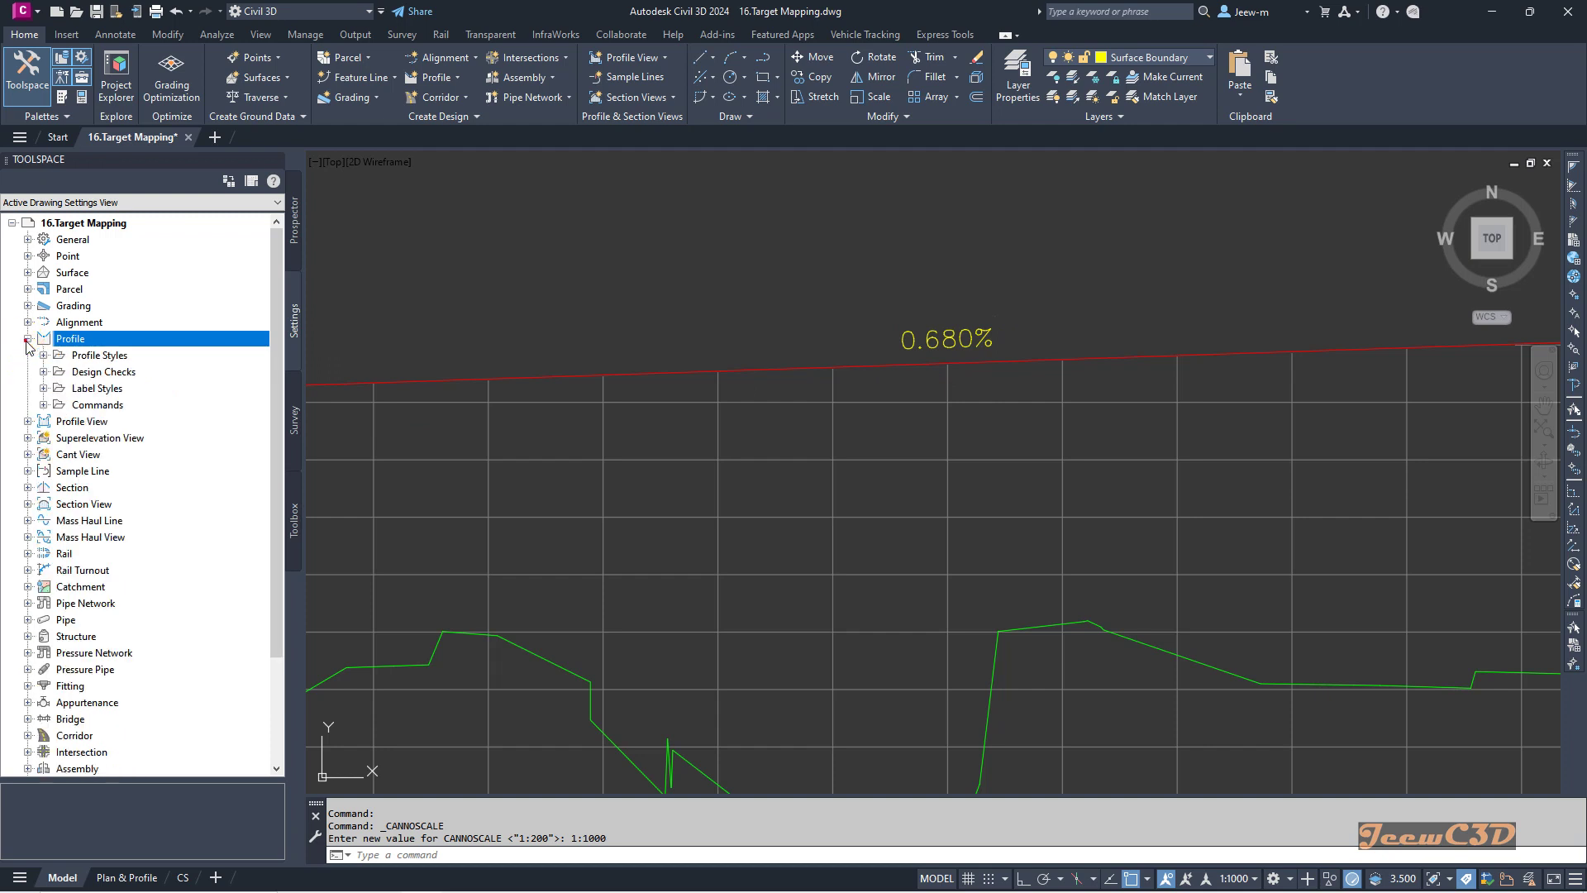
click(105, 388)
click(43, 388)
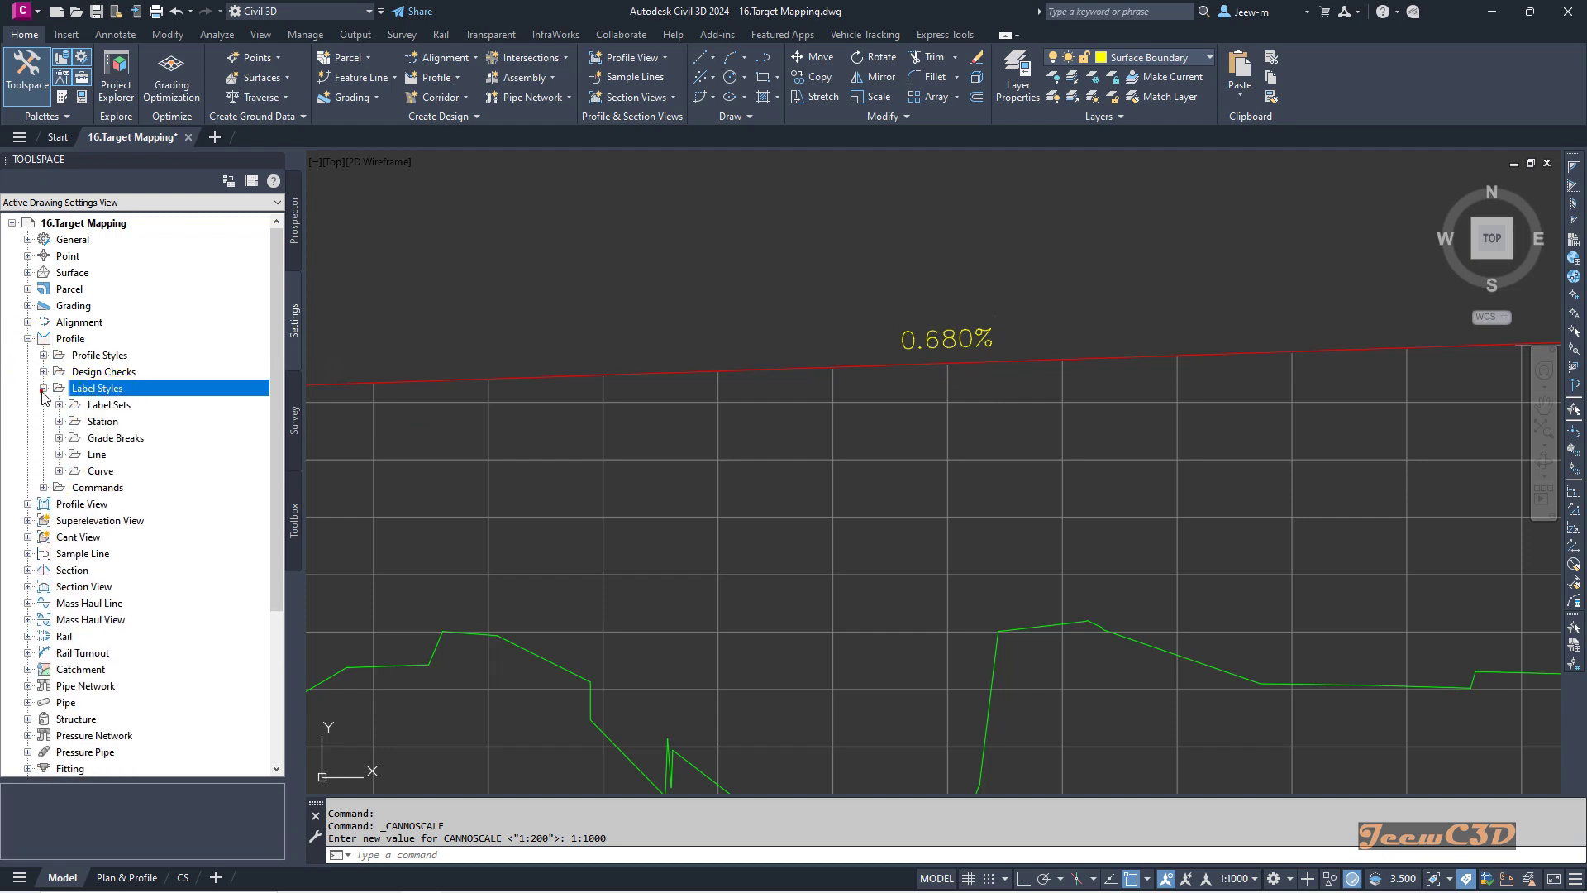
click(97, 455)
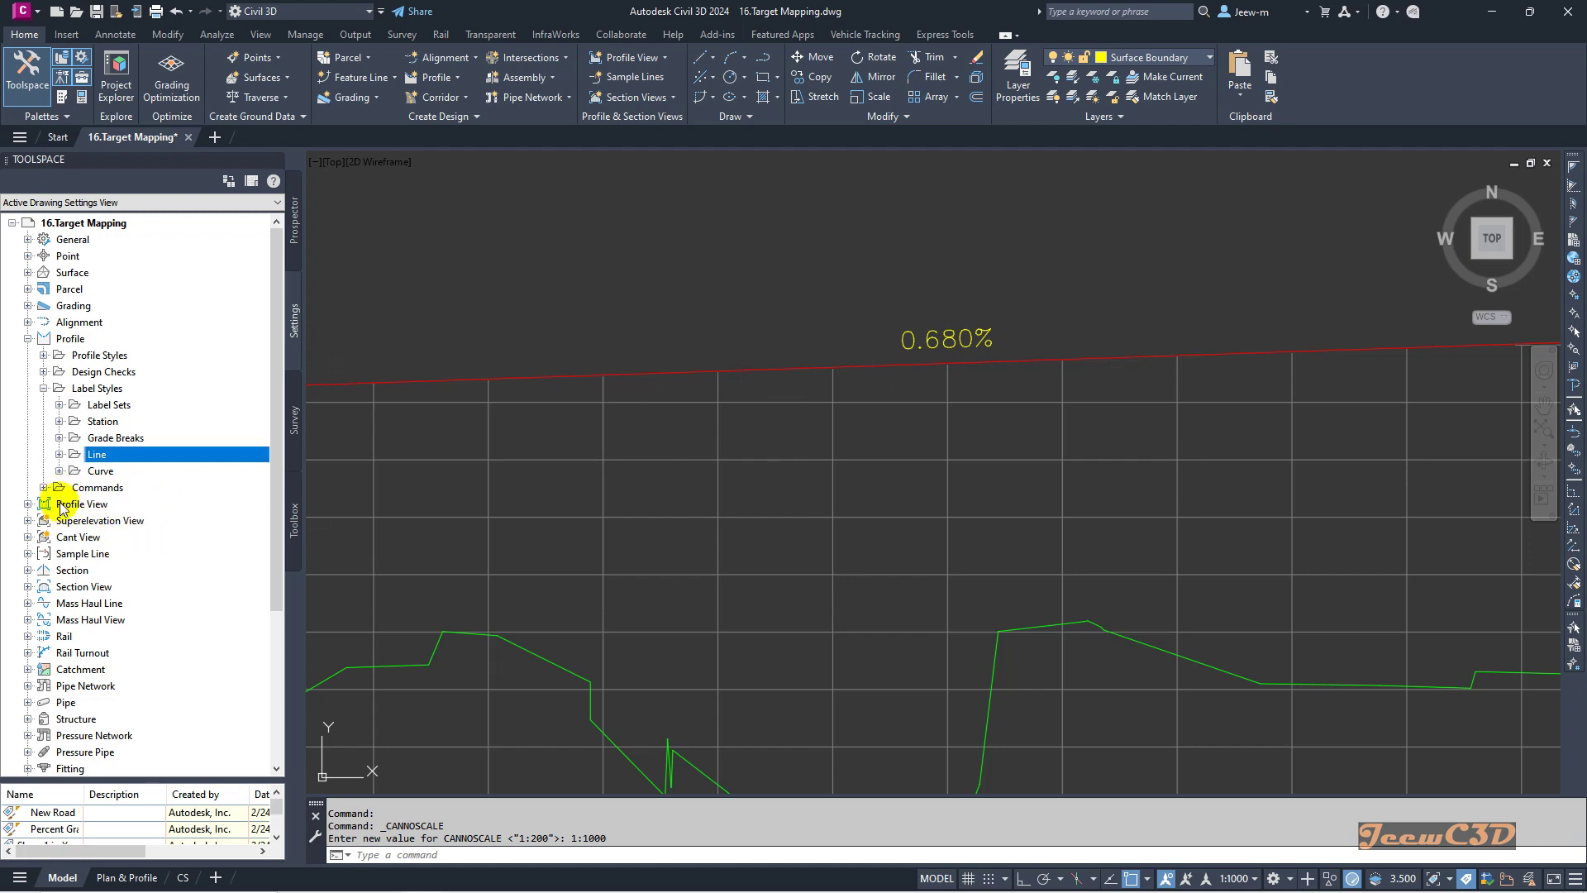
click(59, 454)
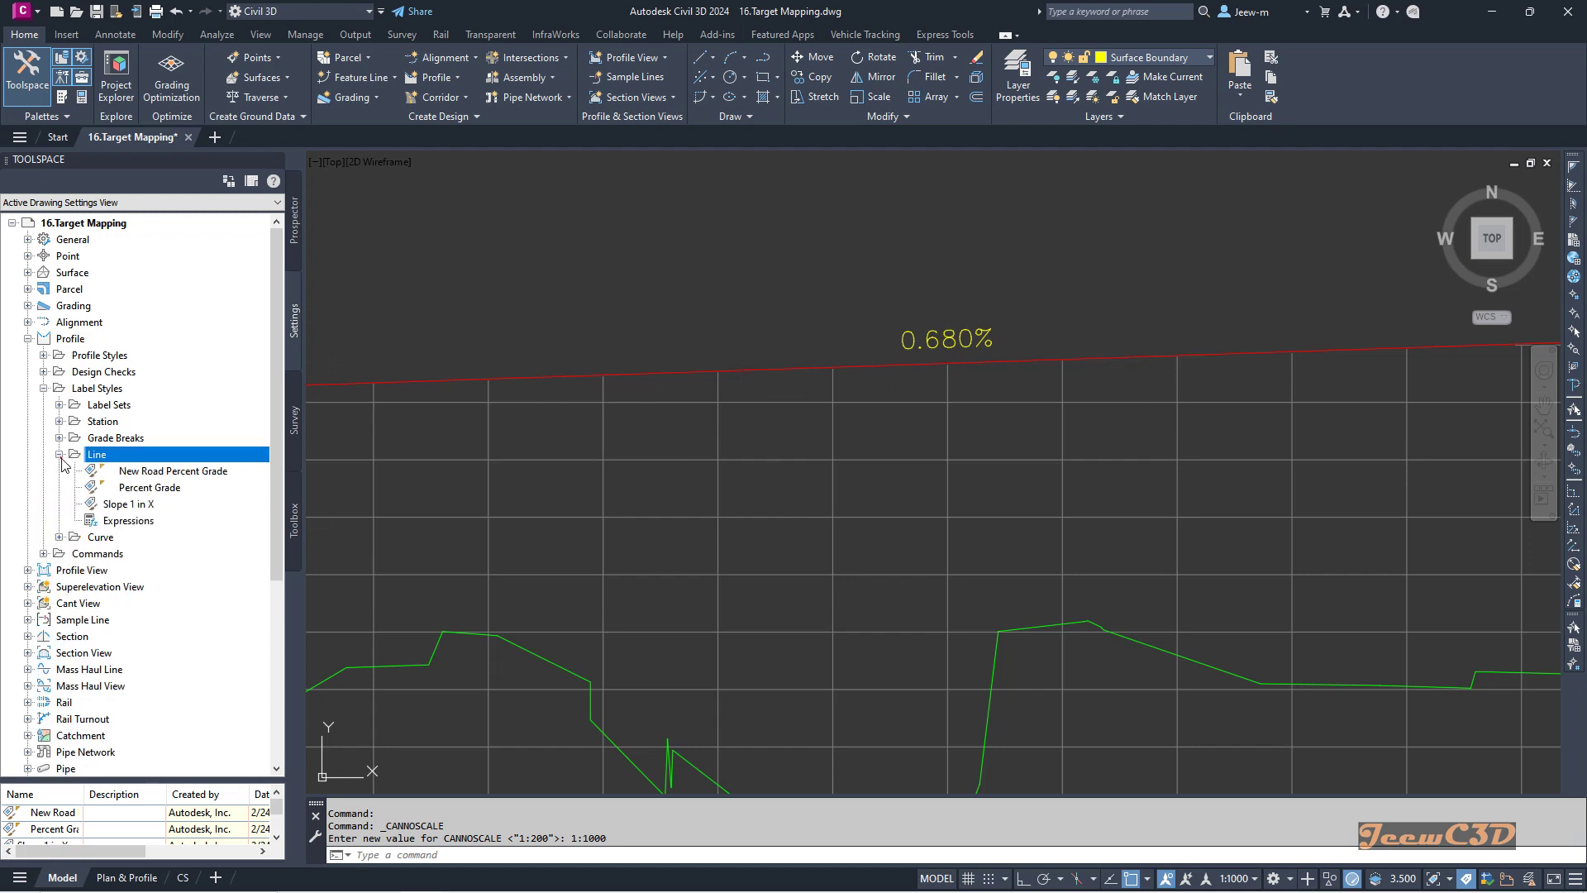
click(126, 523)
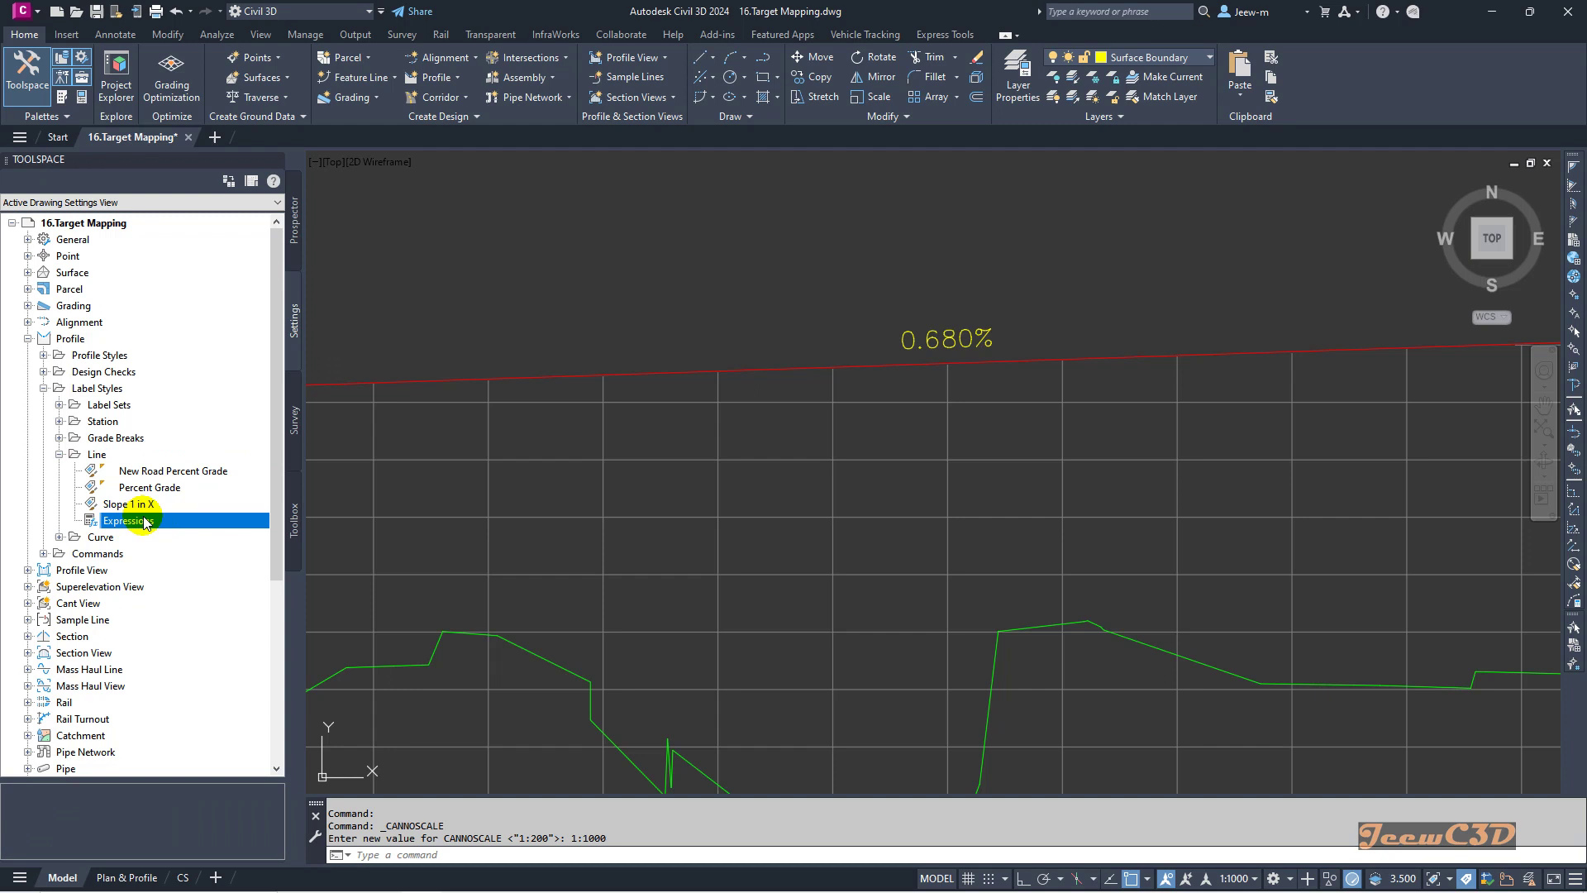
right_click(141, 524)
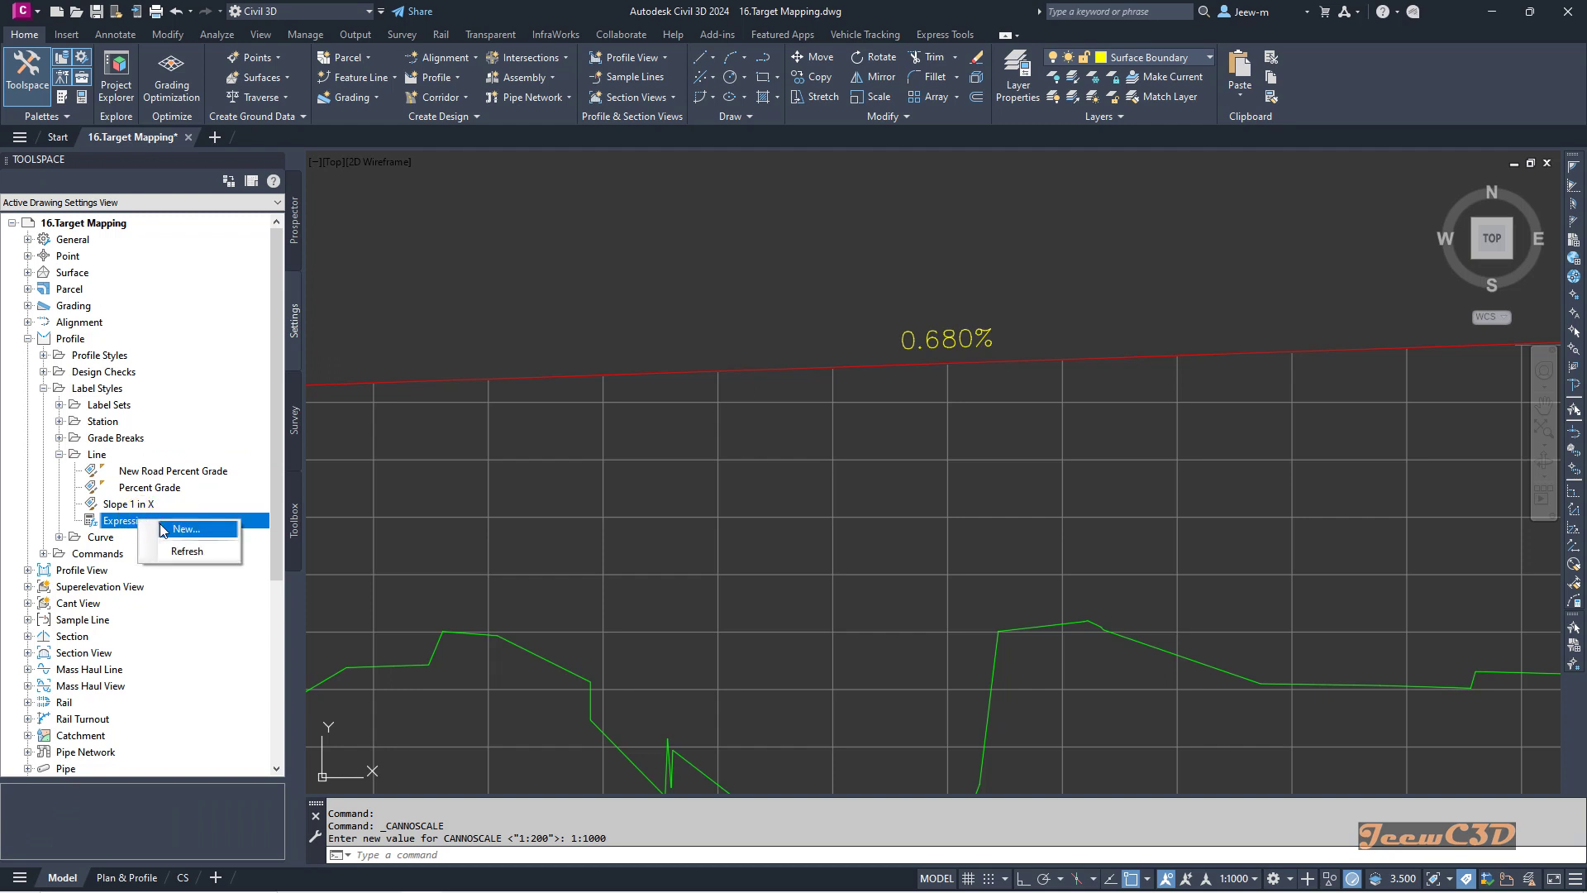
click(160, 523)
- Name the expression "Slope in thousands" and give it the description "Slope in mm/m"
drag(783, 275, 524, 231)
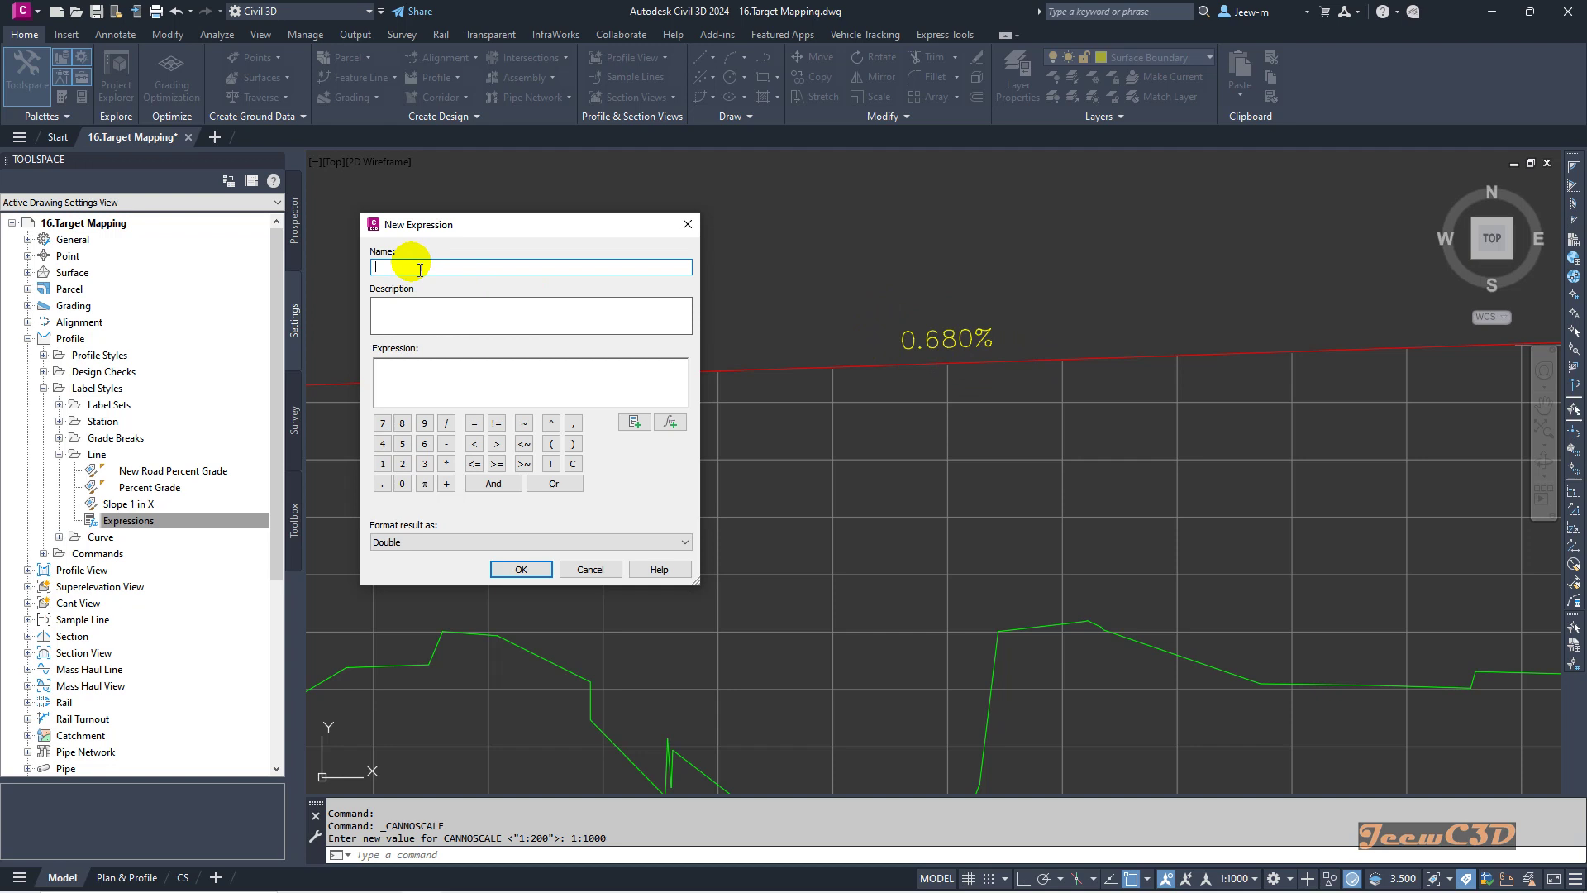
text(Slope in thousands)
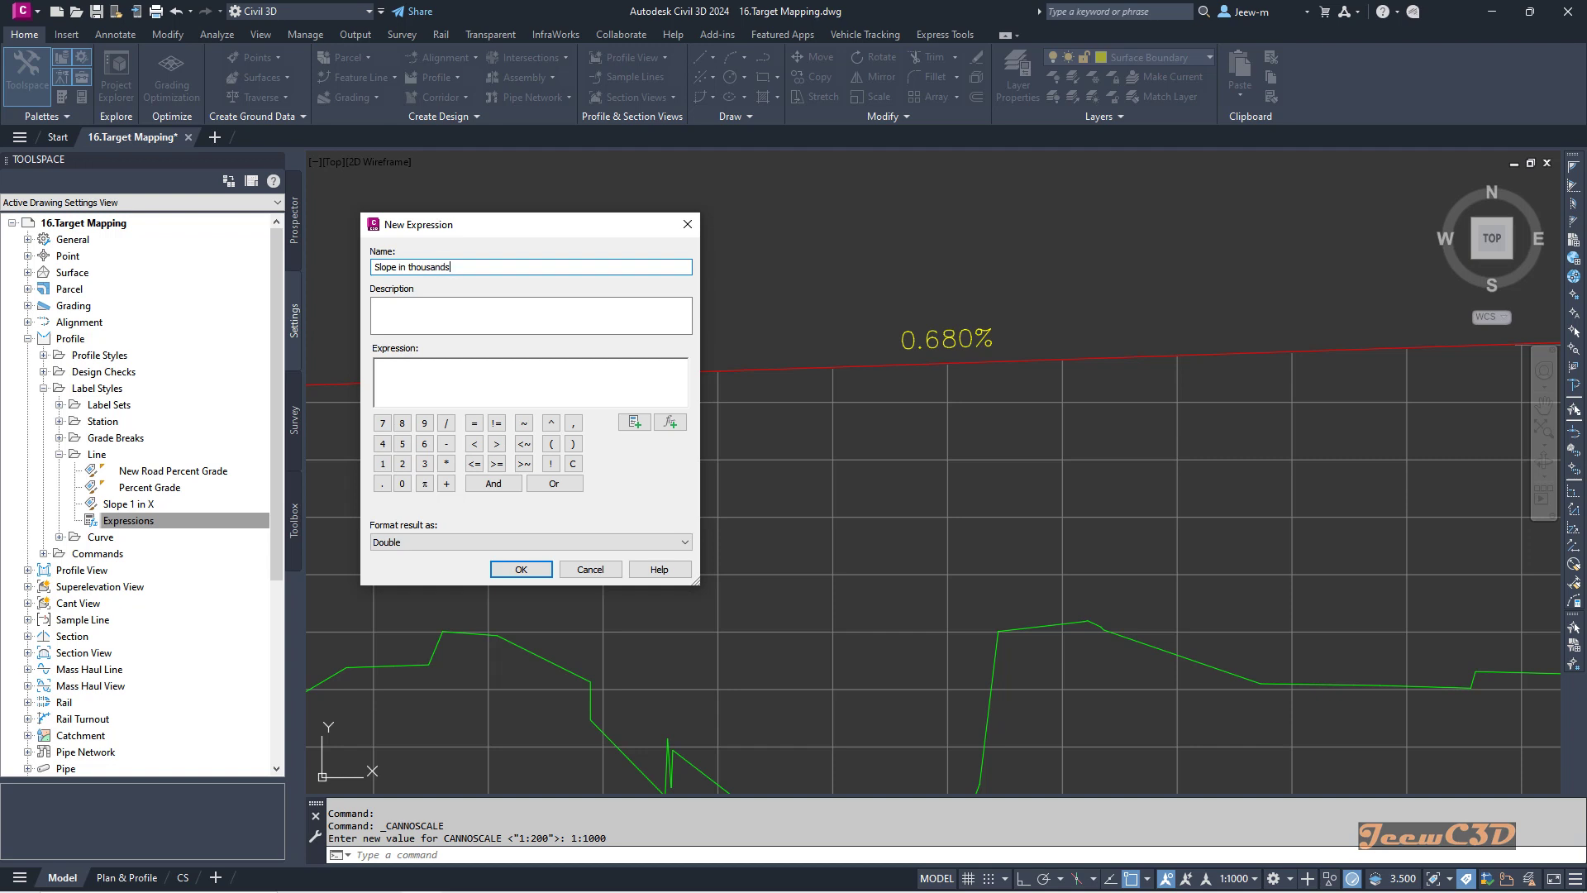
click(397, 318)
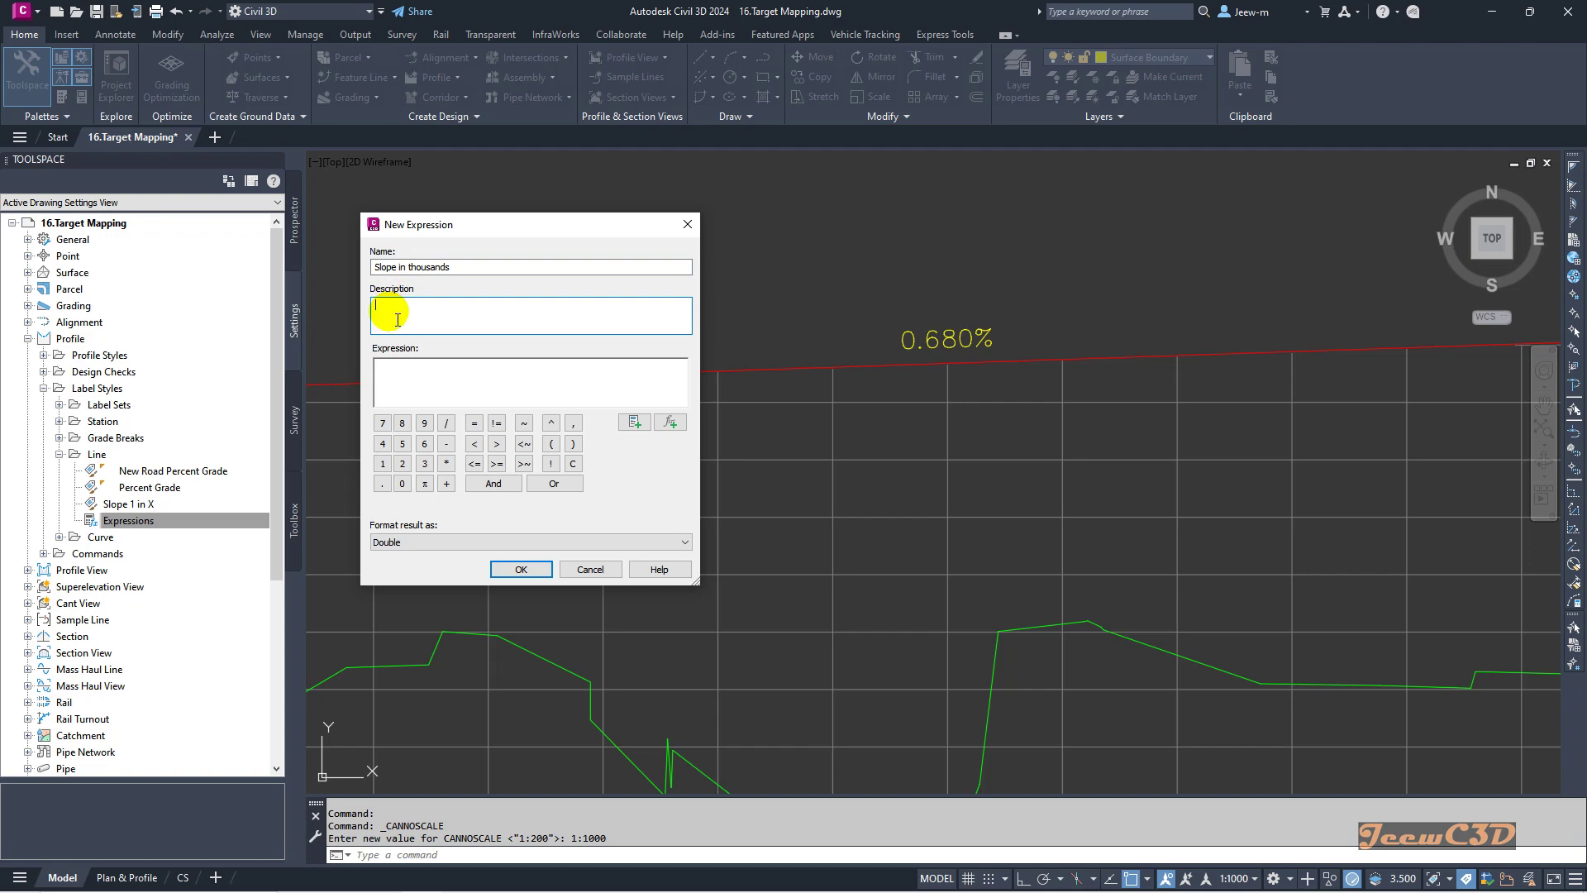
text(Slope in mm/m)
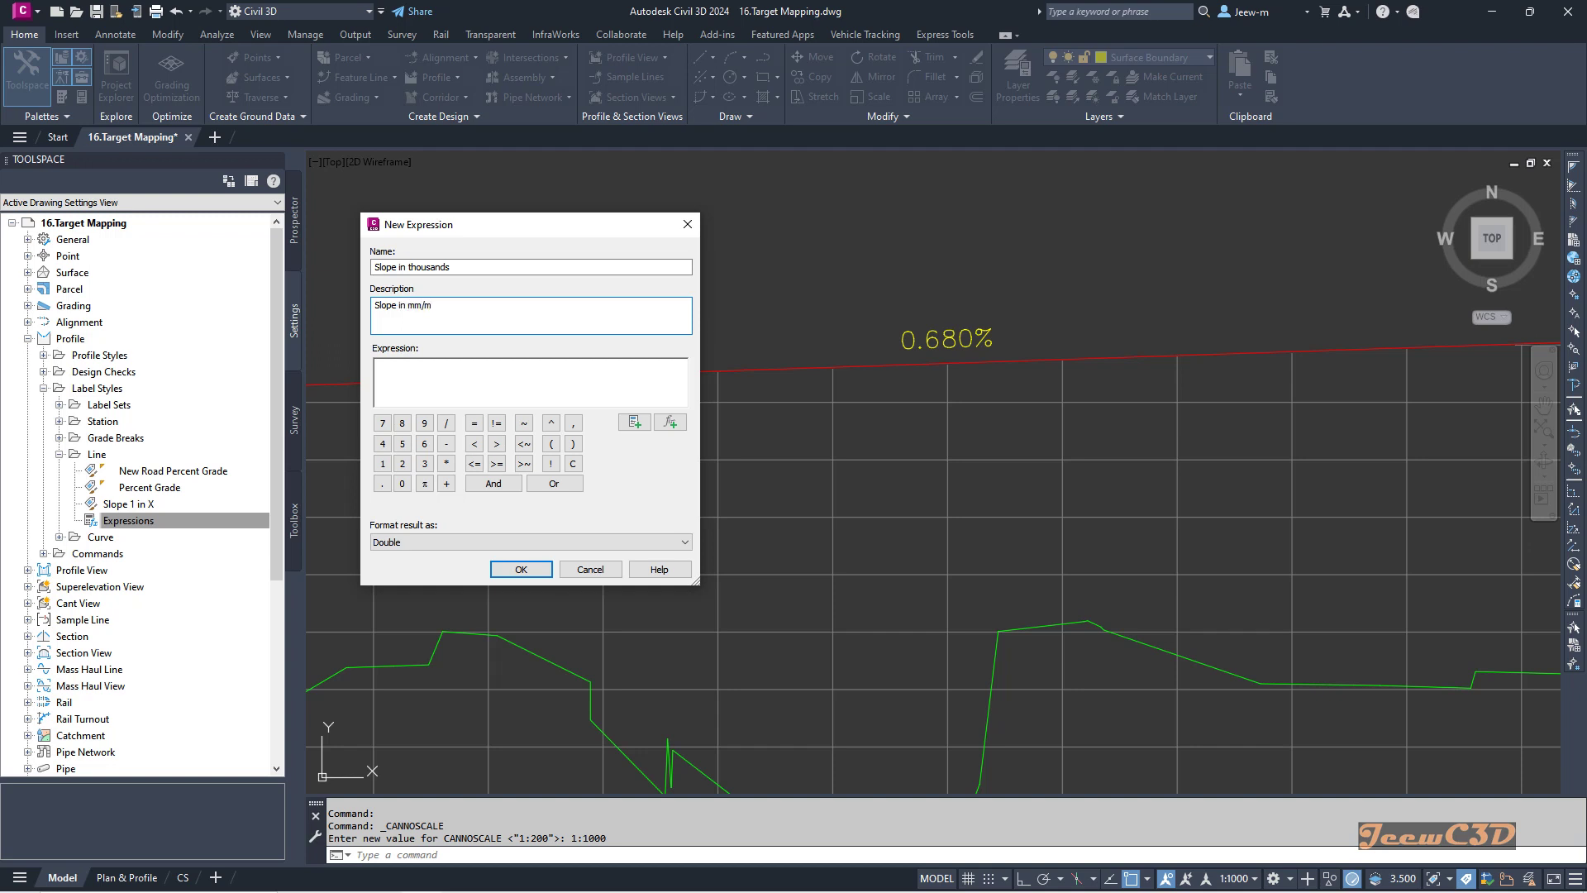
- Enter the bracketed elevation difference ({PVI After Elevation}-{PVI Before Elevation}) as the expression's numerator
click(404, 381)
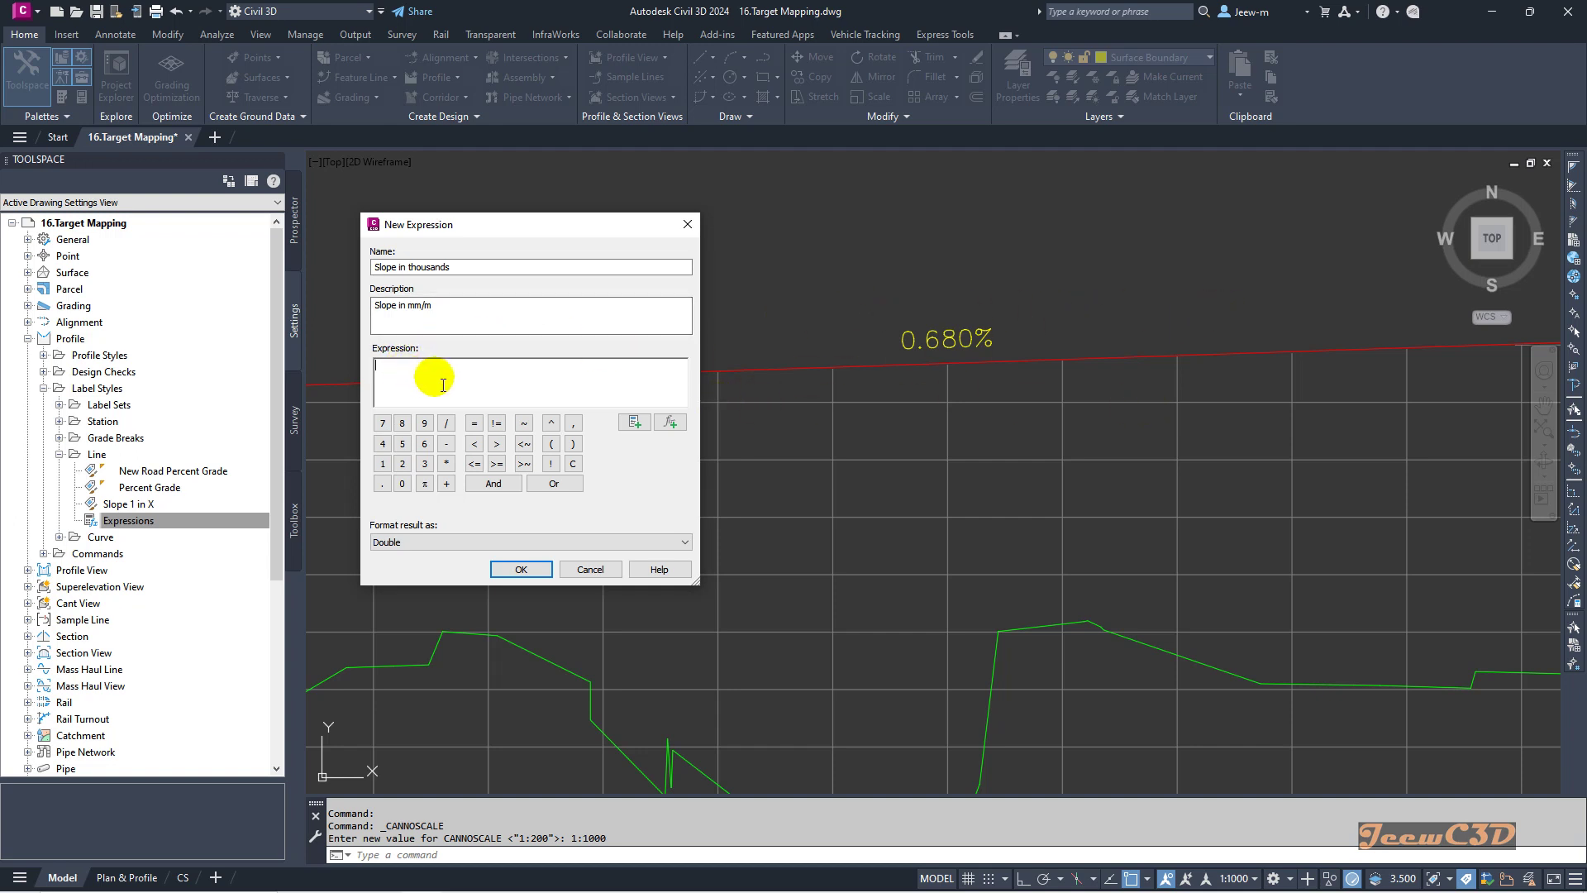
click(633, 421)
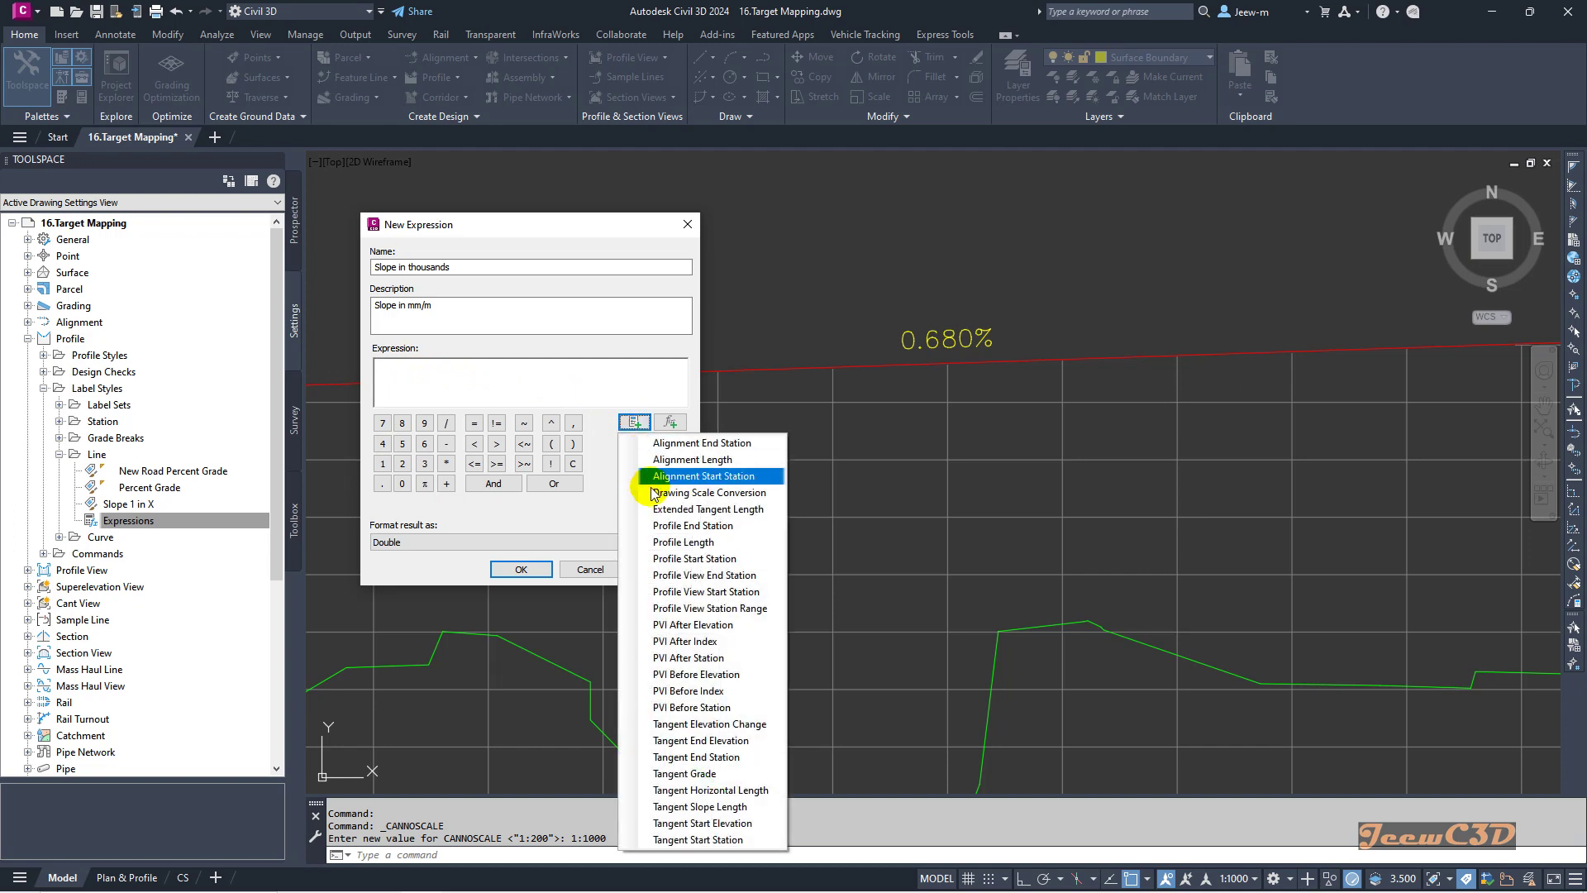
click(701, 626)
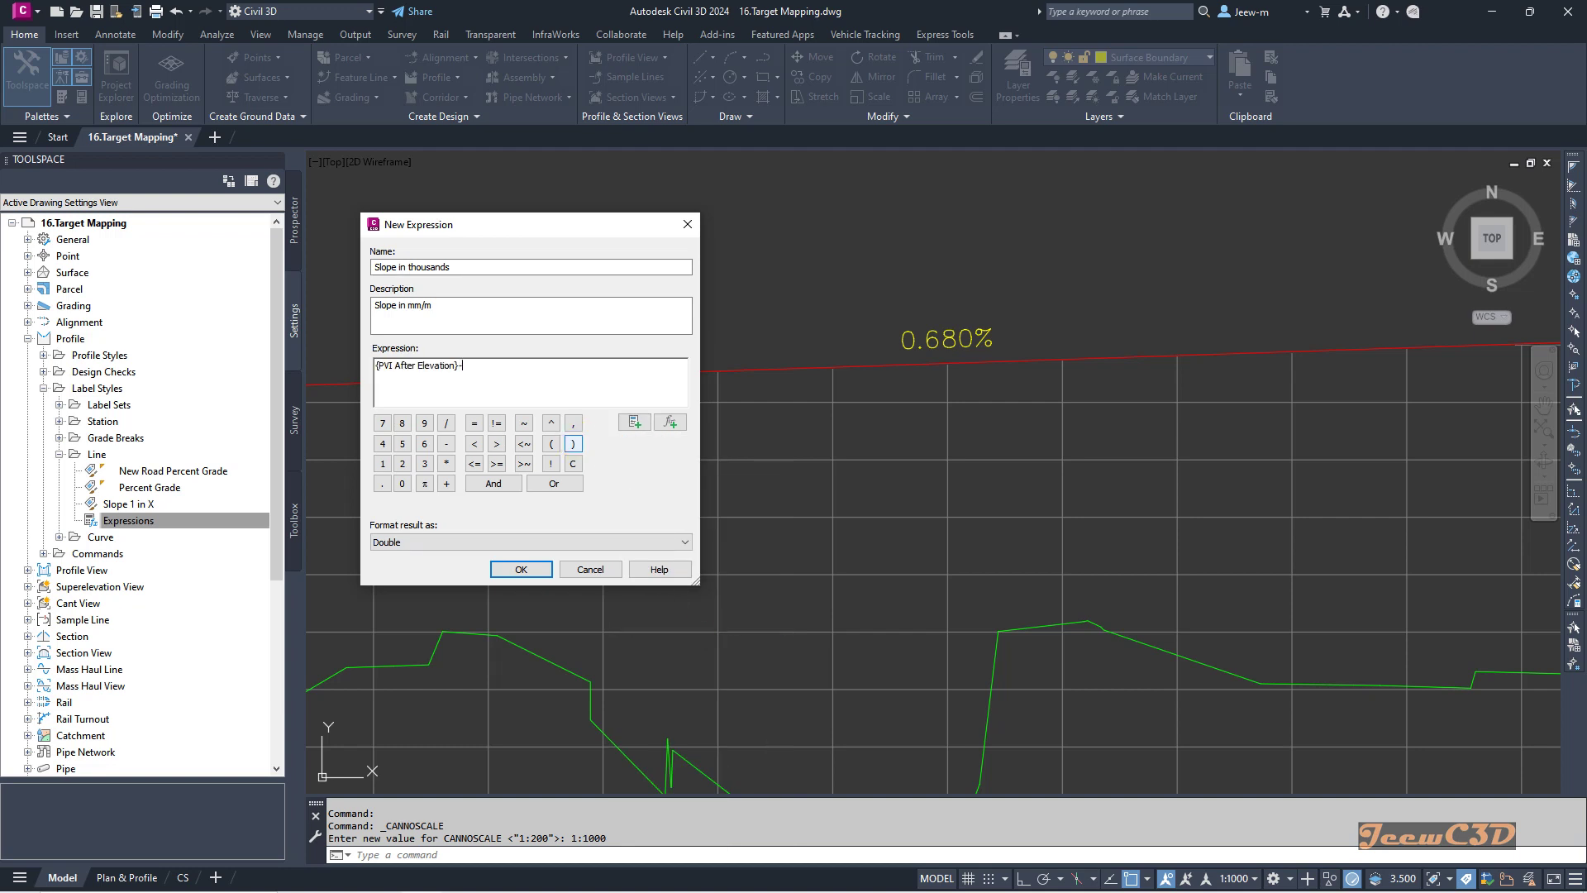
click(634, 422)
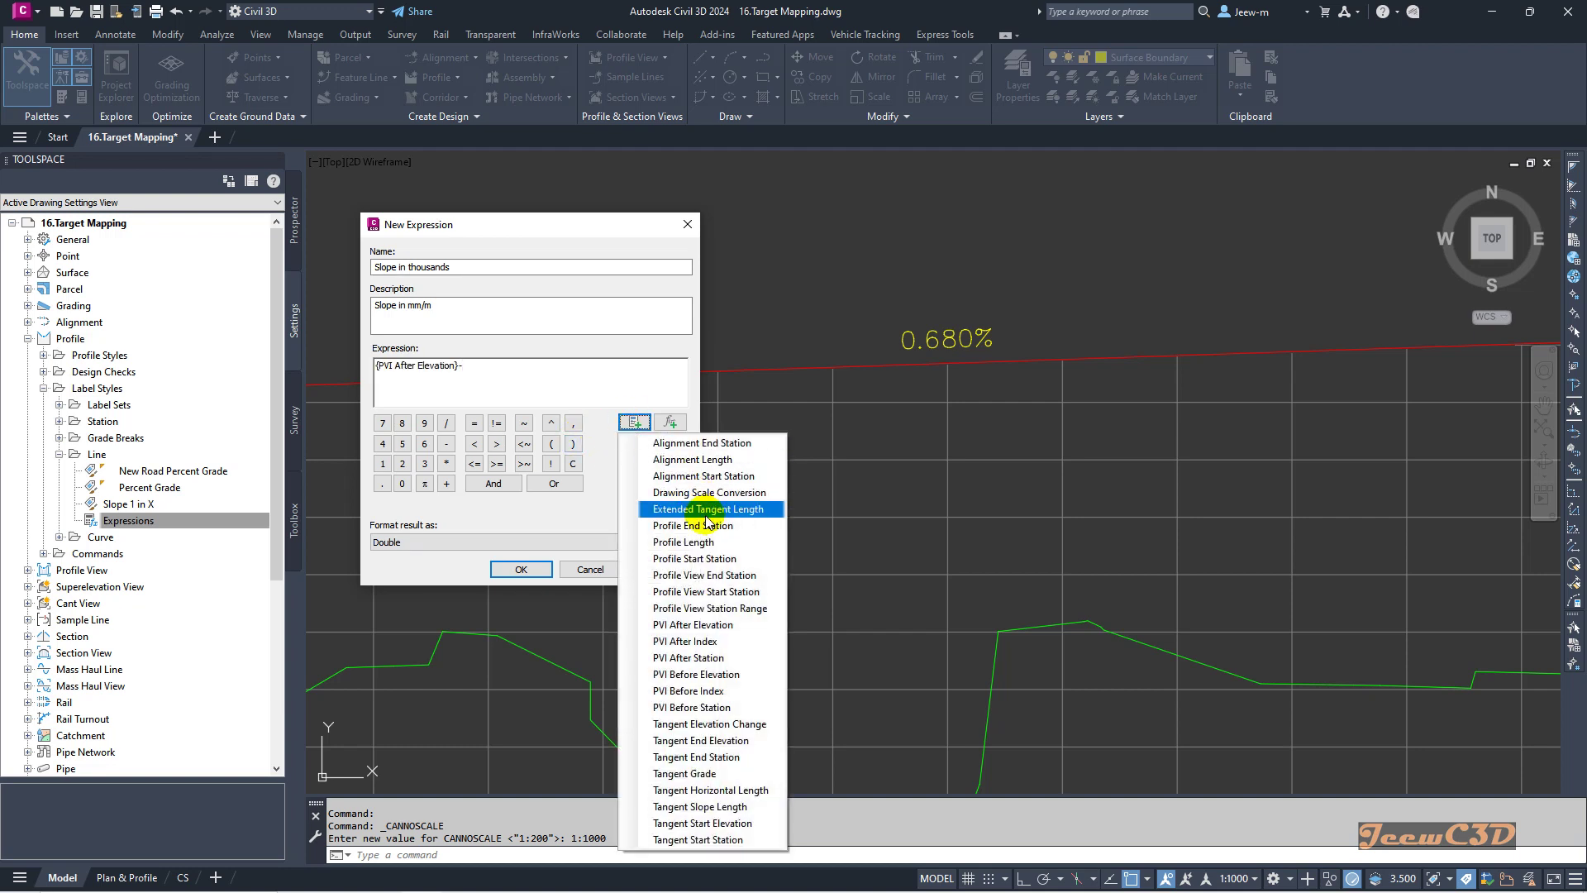
click(696, 675)
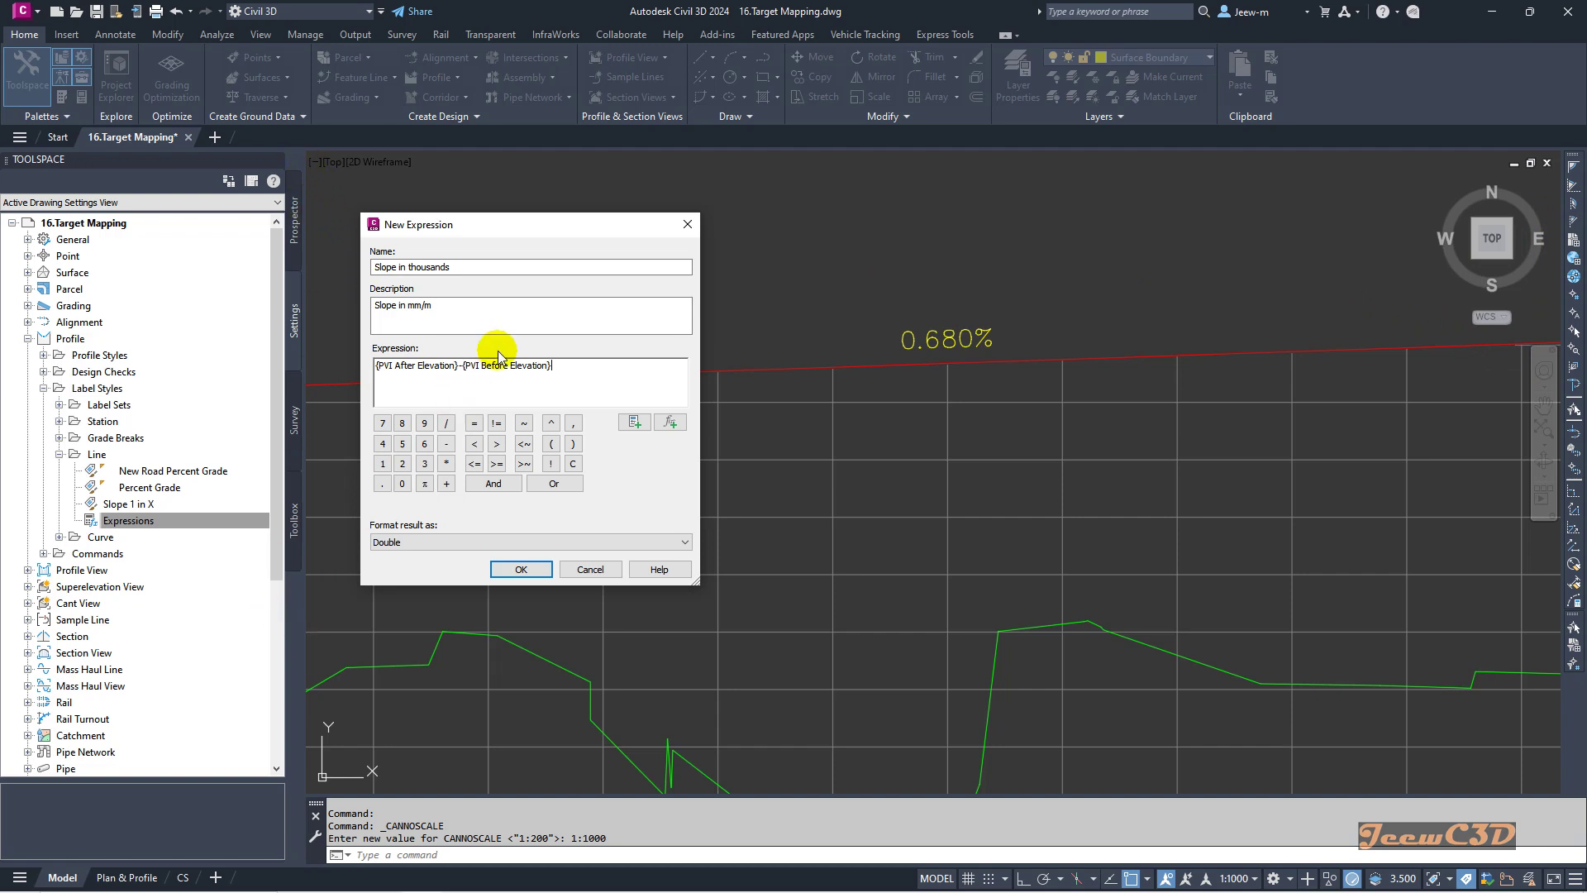
text())
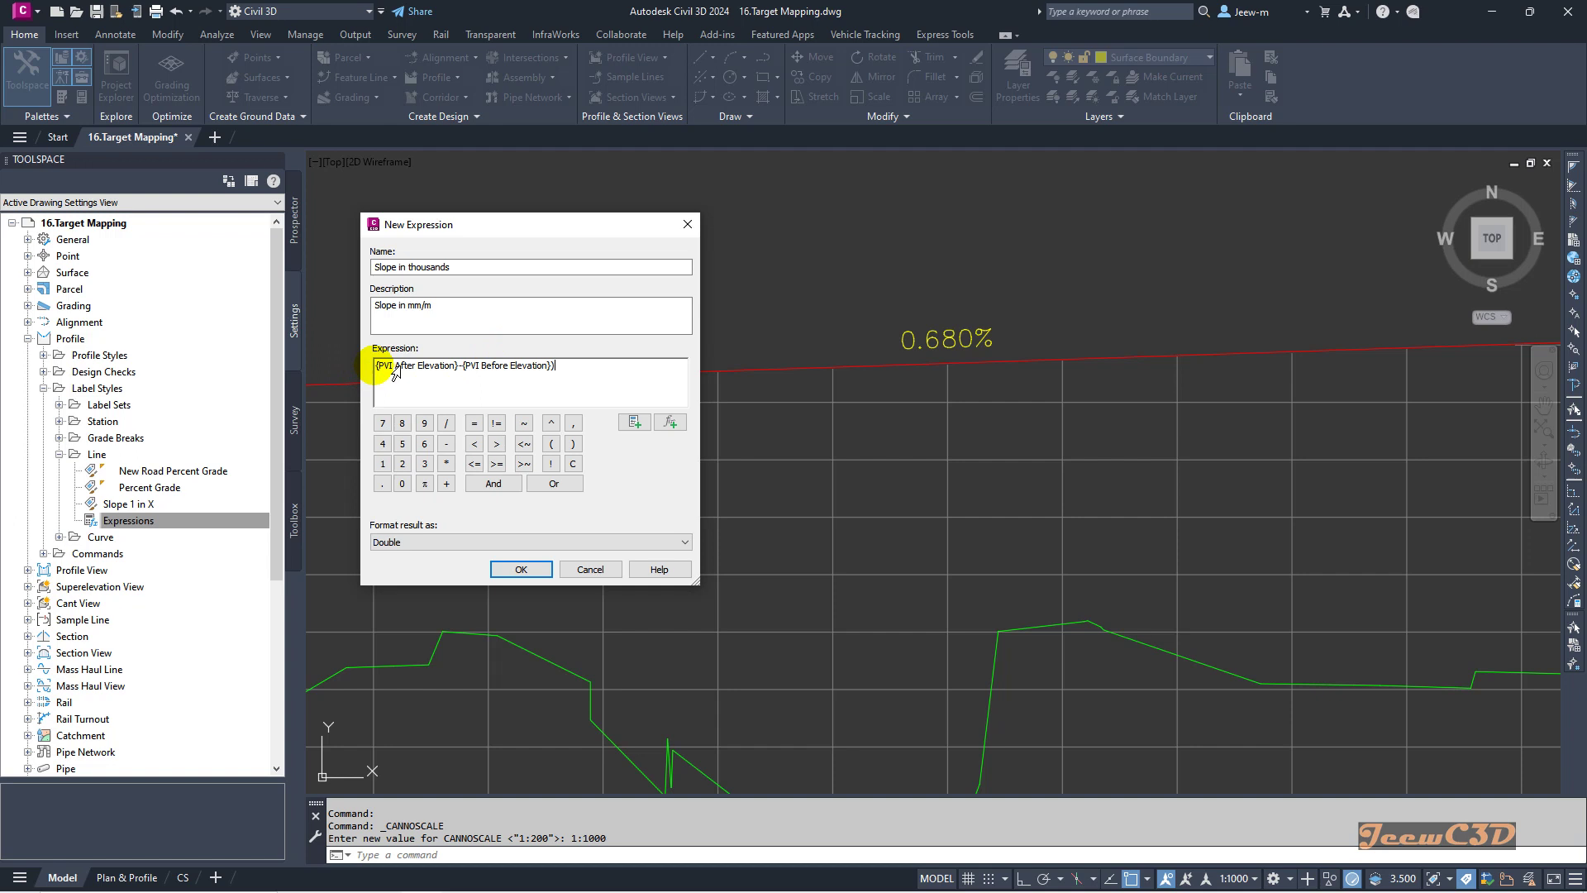
click(377, 366)
text(()
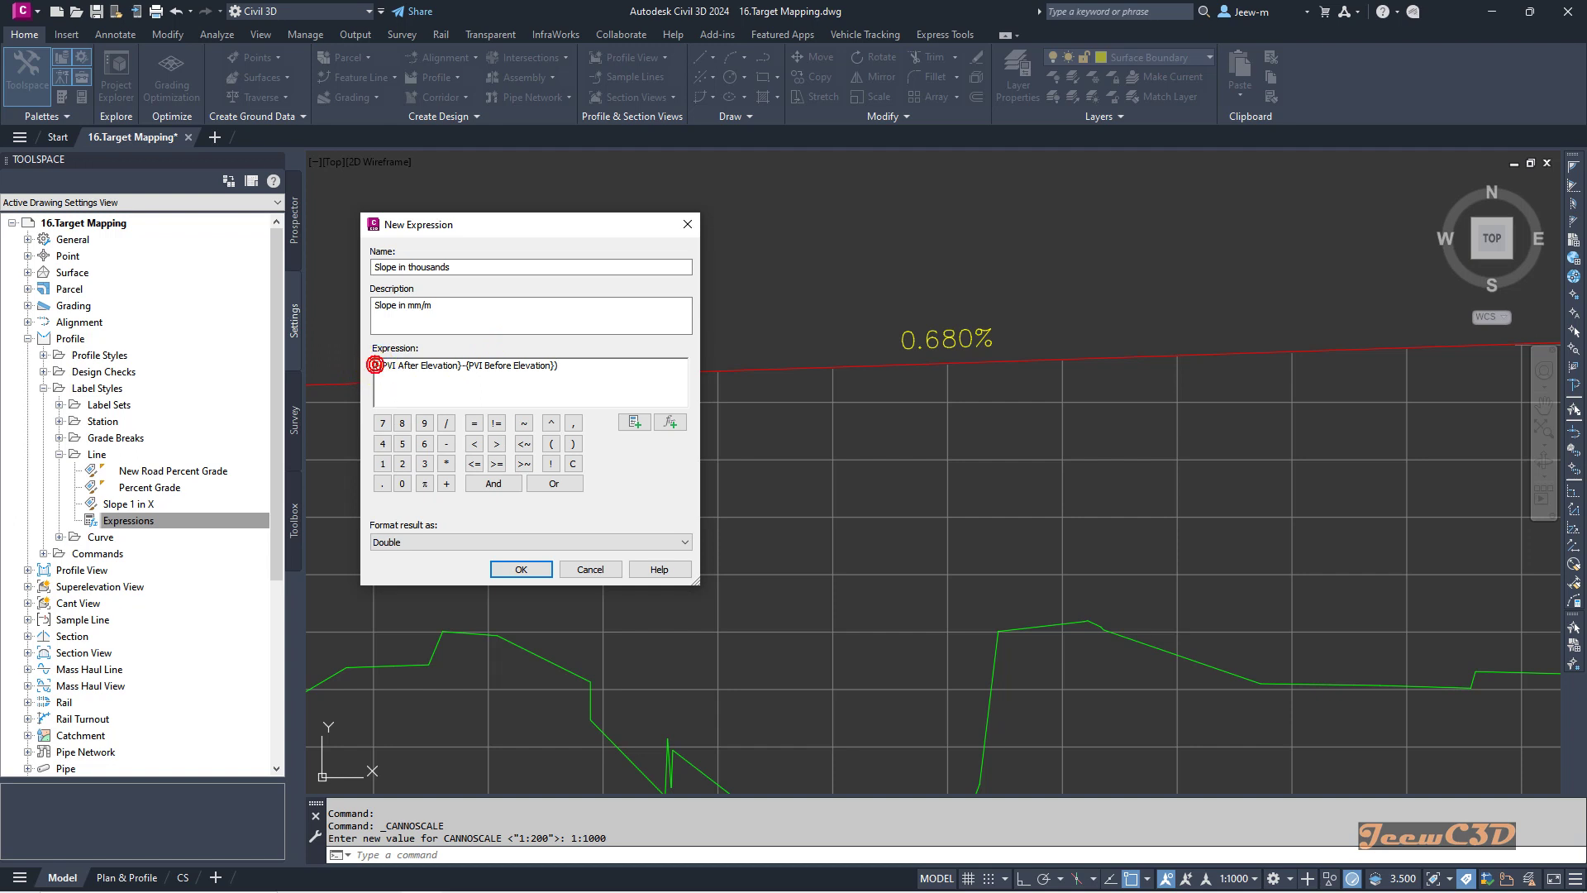
- Divide the elevation difference by the station difference ({PVI After Station}-{PVI Before Station})
click(575, 368)
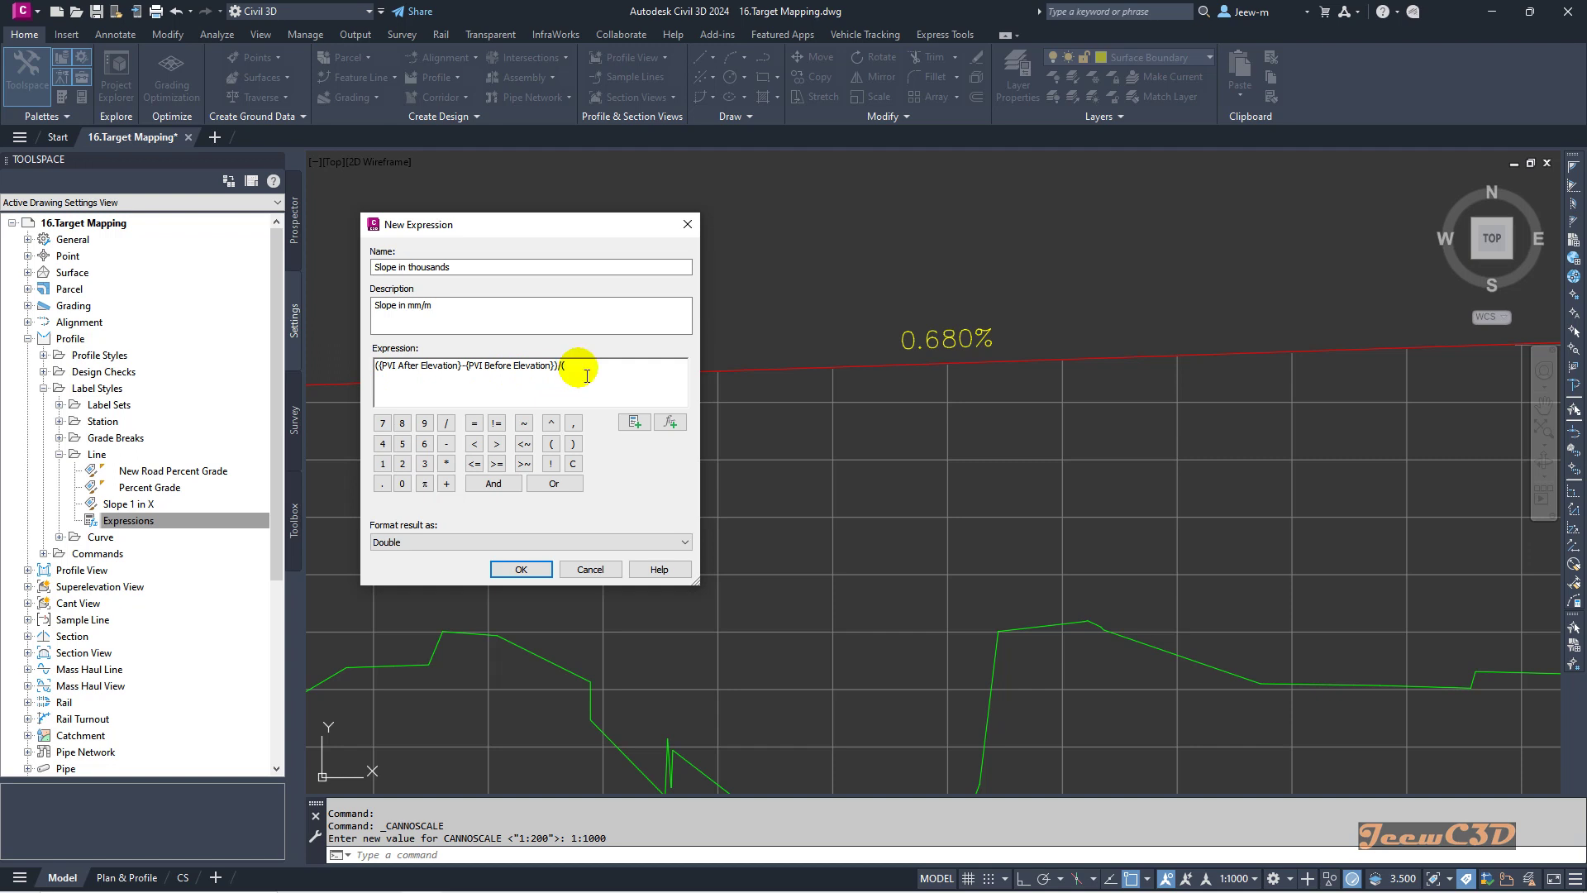
click(633, 423)
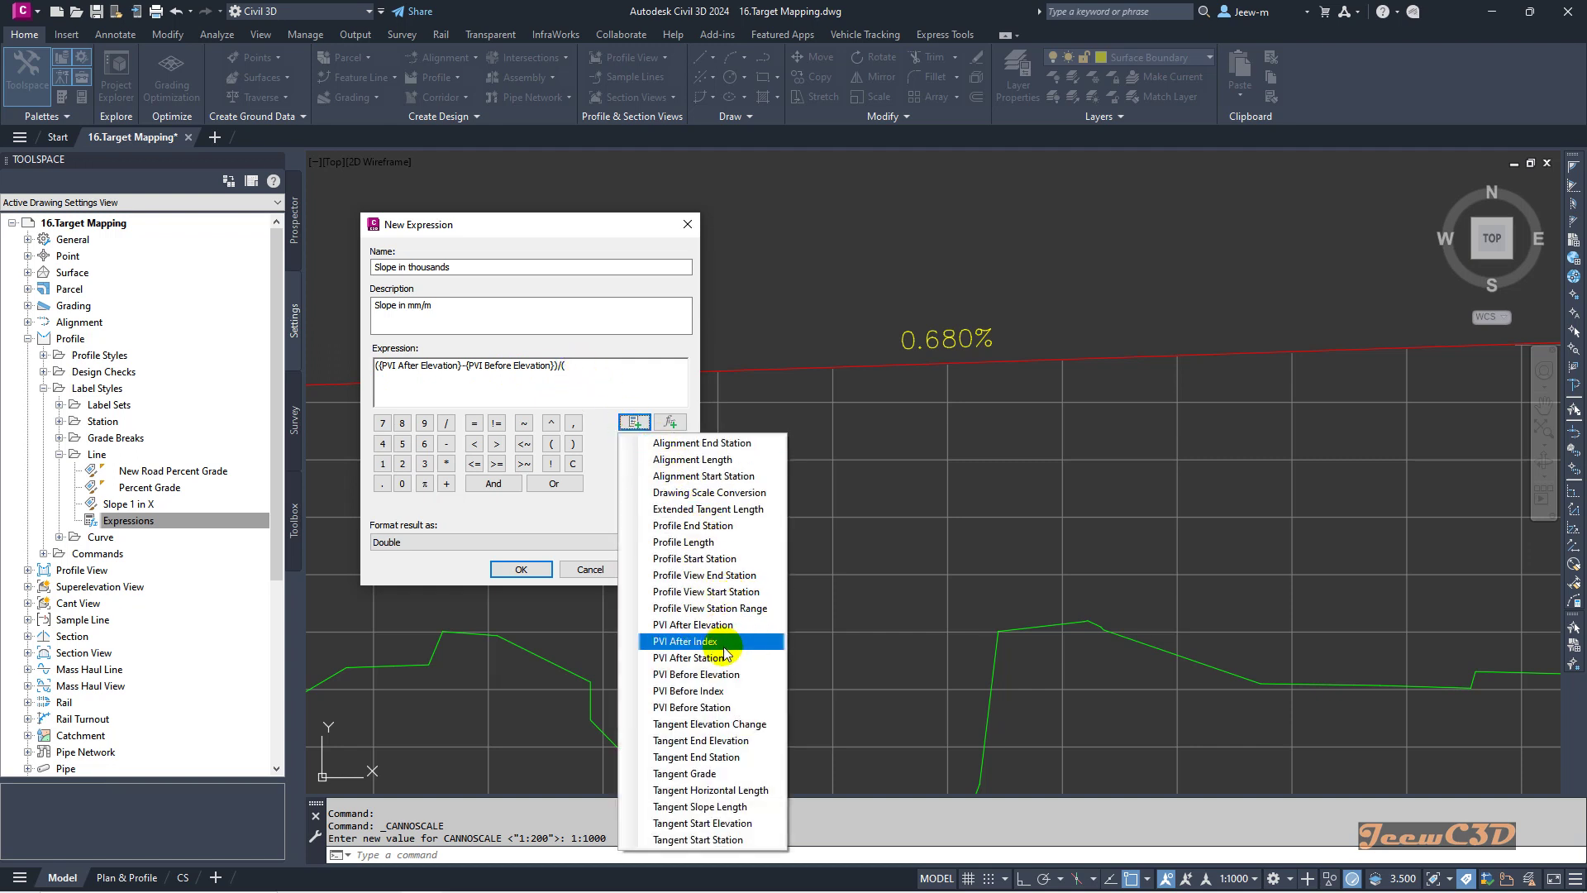
click(681, 658)
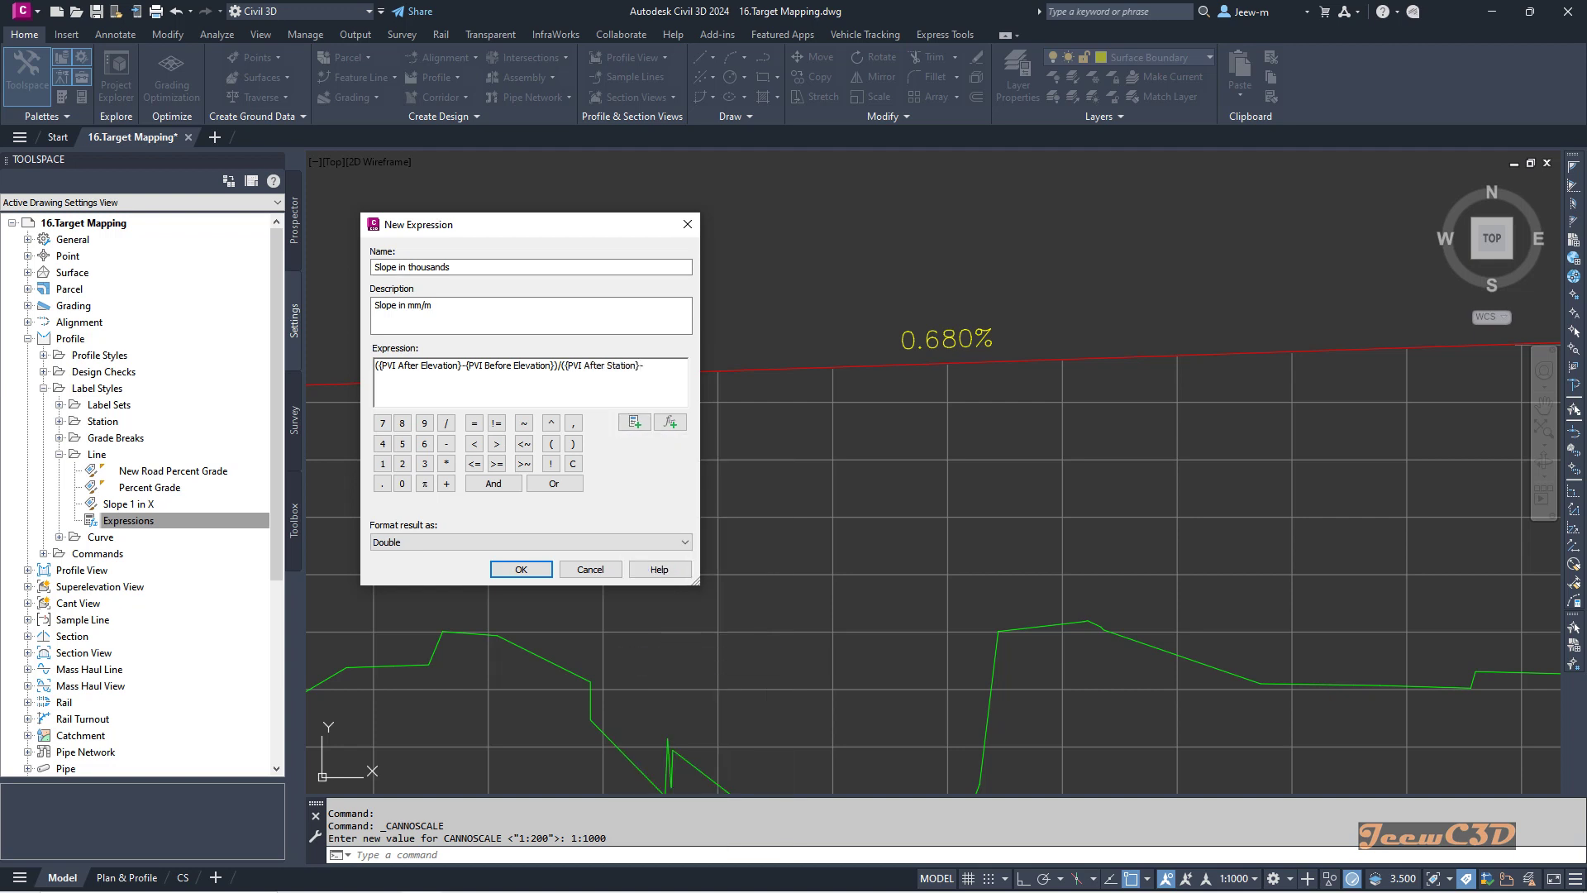
click(634, 422)
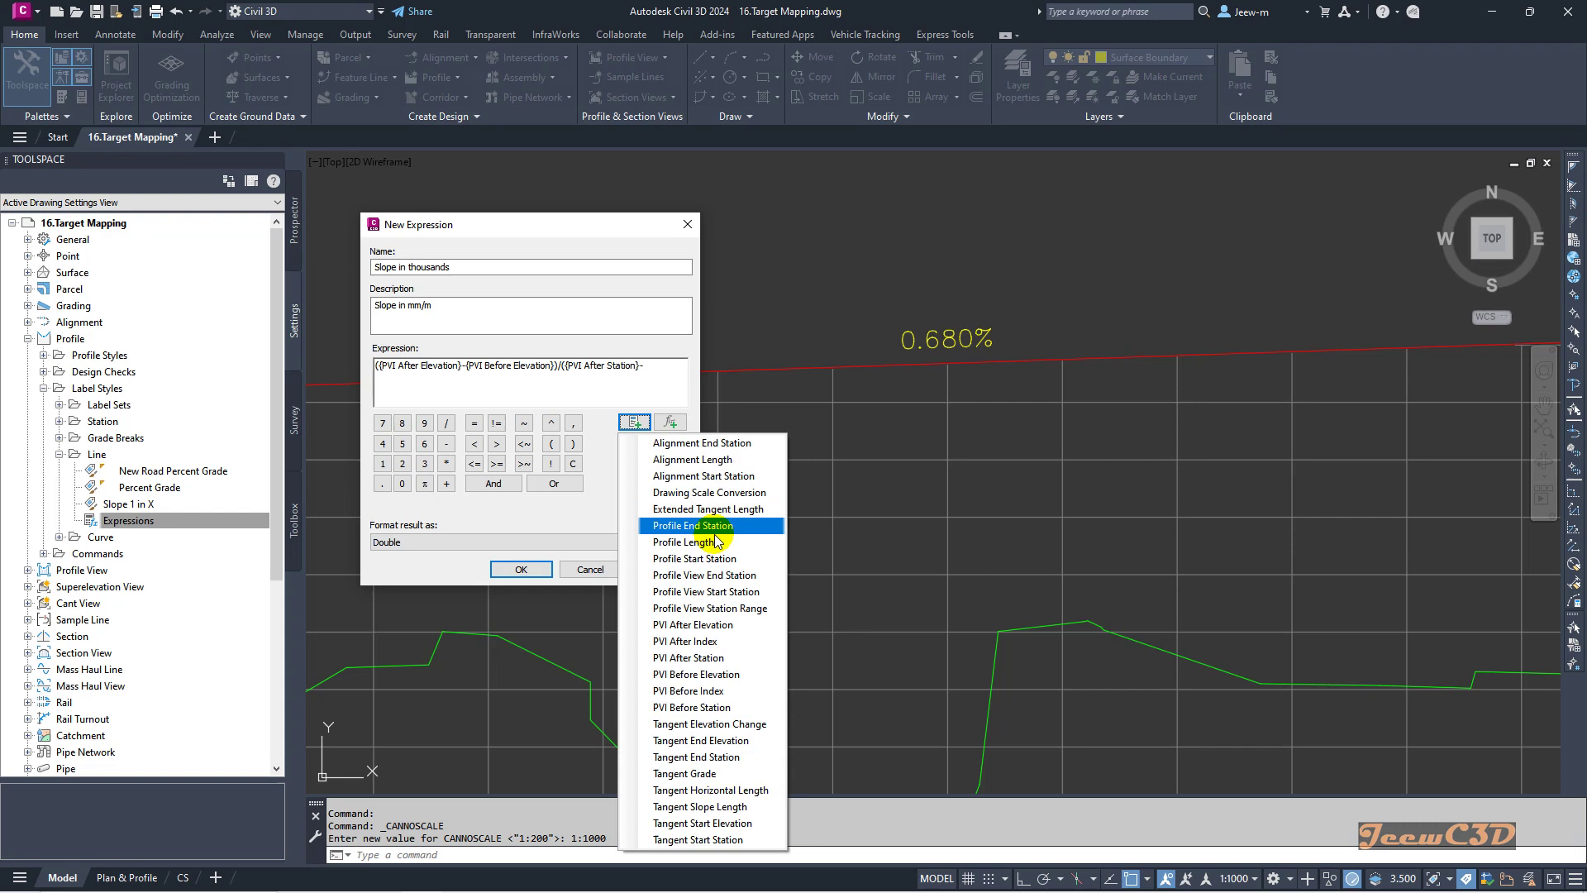
click(697, 707)
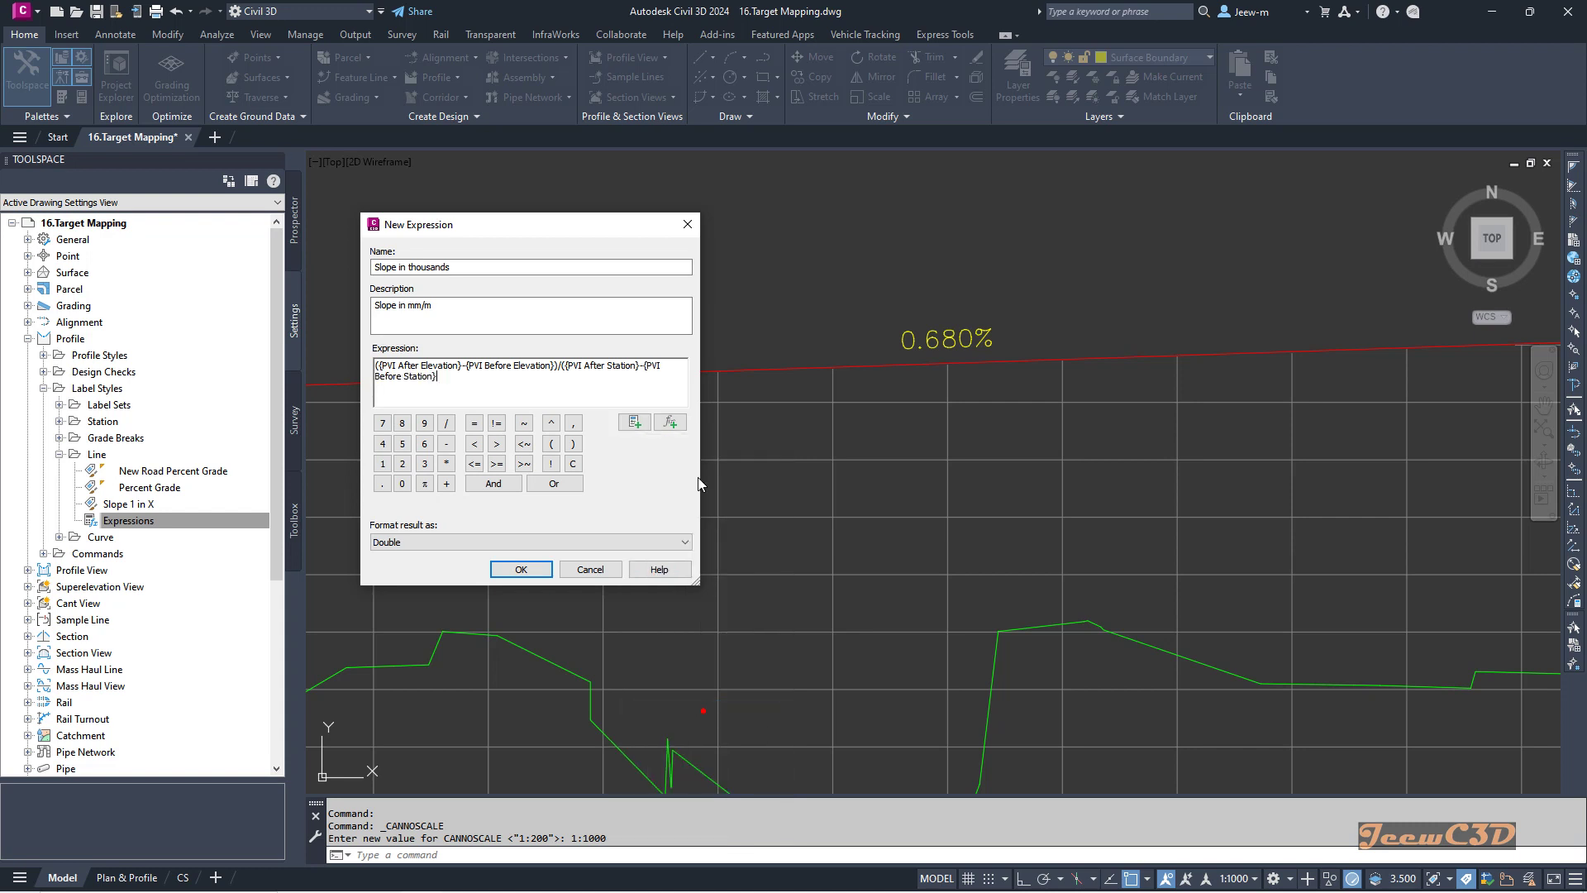
click(679, 422)
- Enclose the whole slope formula in an outer pair of parentheses
click(383, 371)
key(ctrl+Home)
text(()
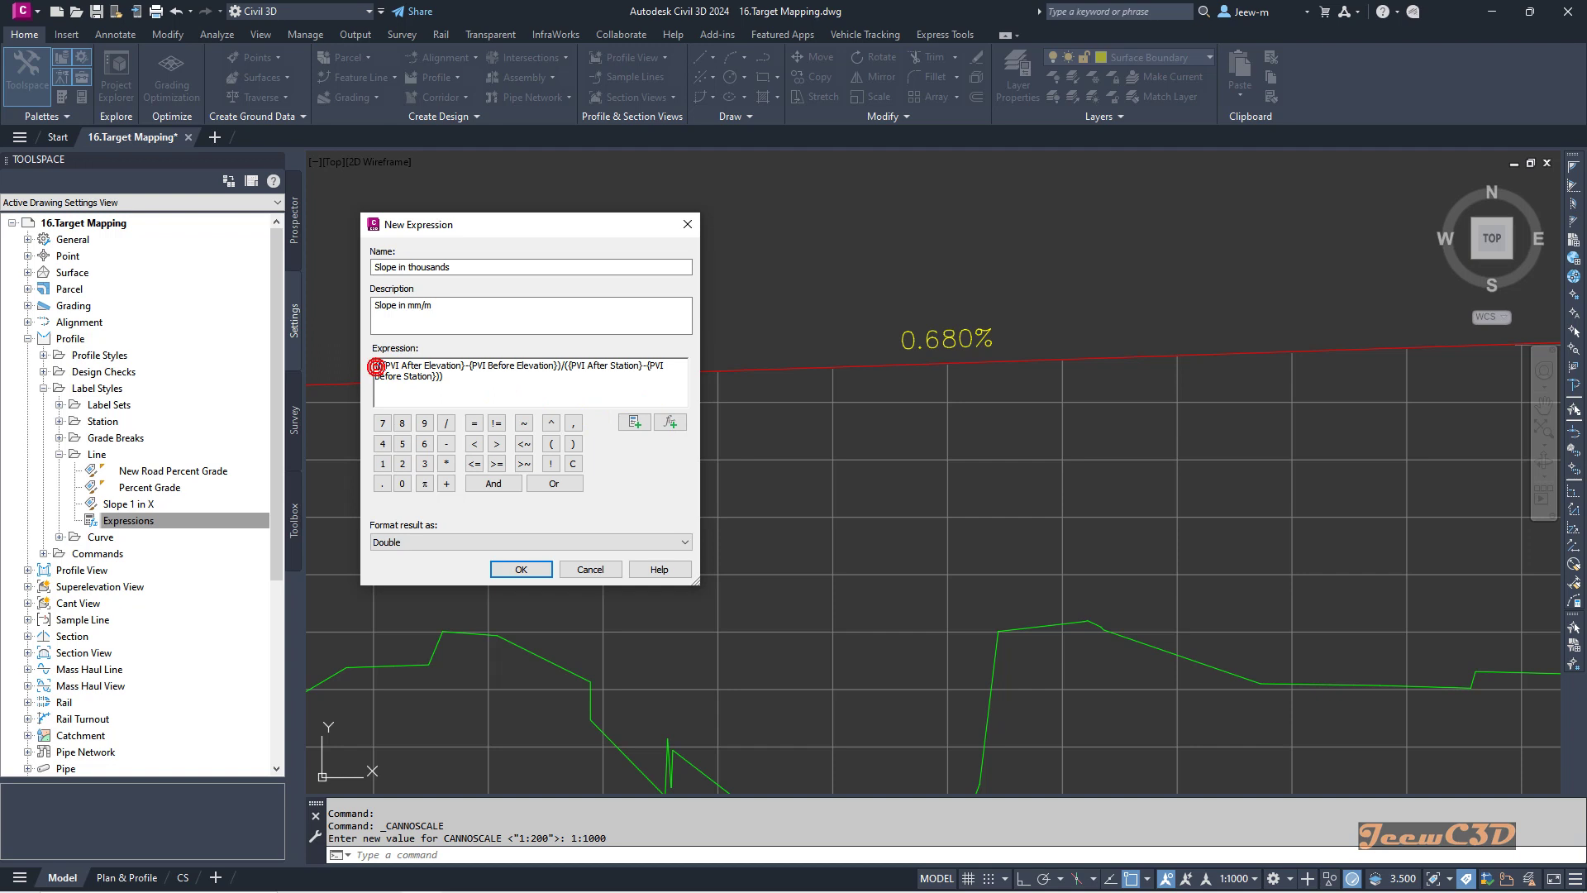
click(469, 387)
click(469, 387)
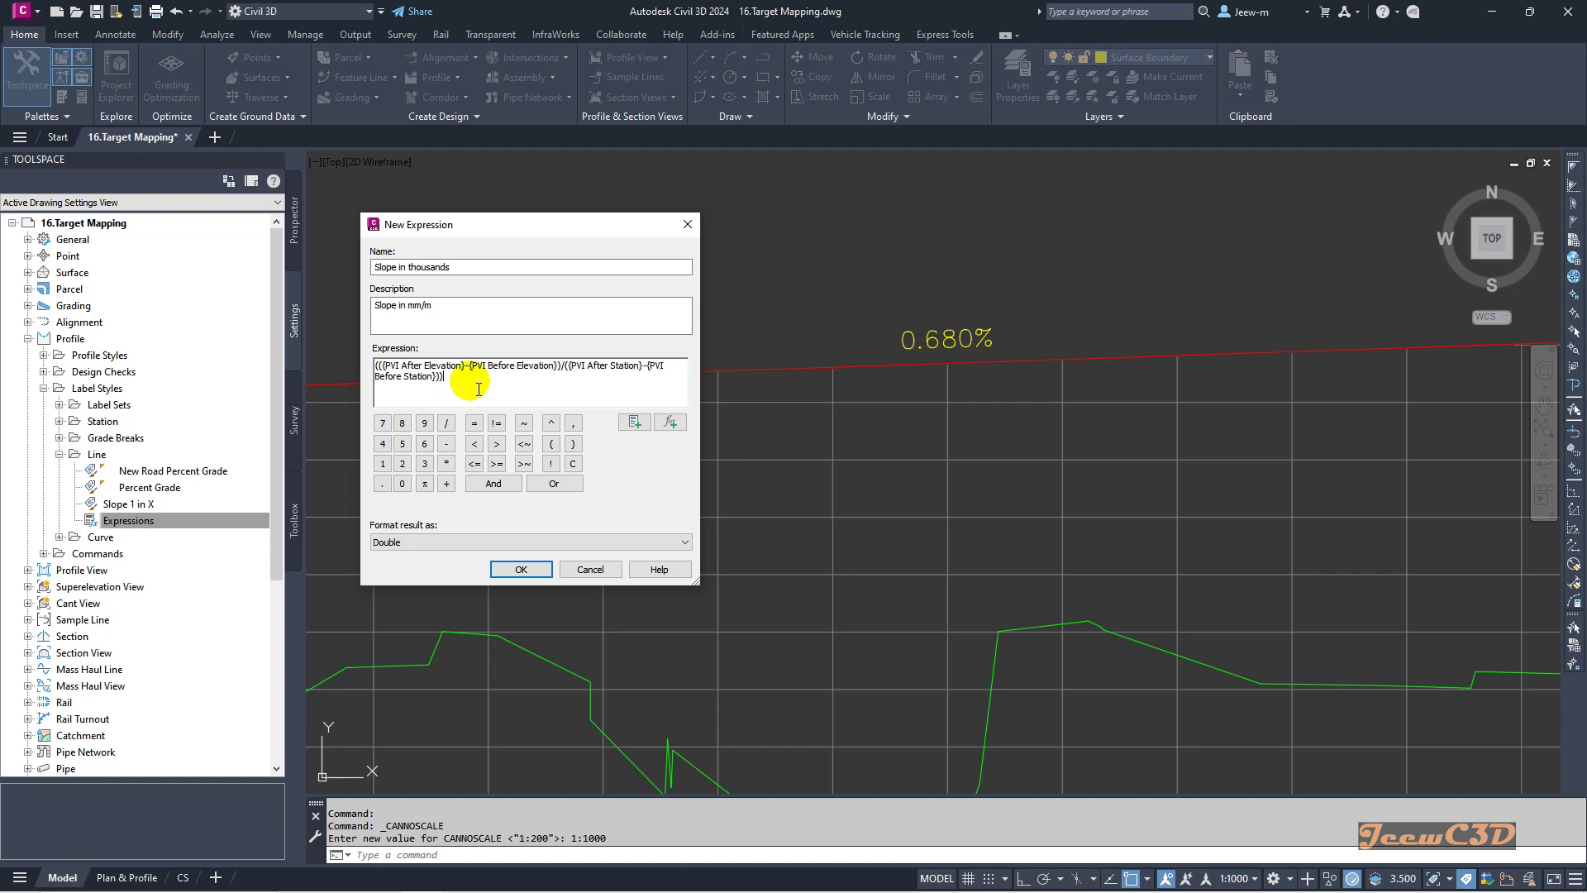
- Multiply the bracketed formula by 10 with the prefix 10*, save the expression, and select the Line label Expressions collection
click(467, 391)
click(381, 366)
text(10*)
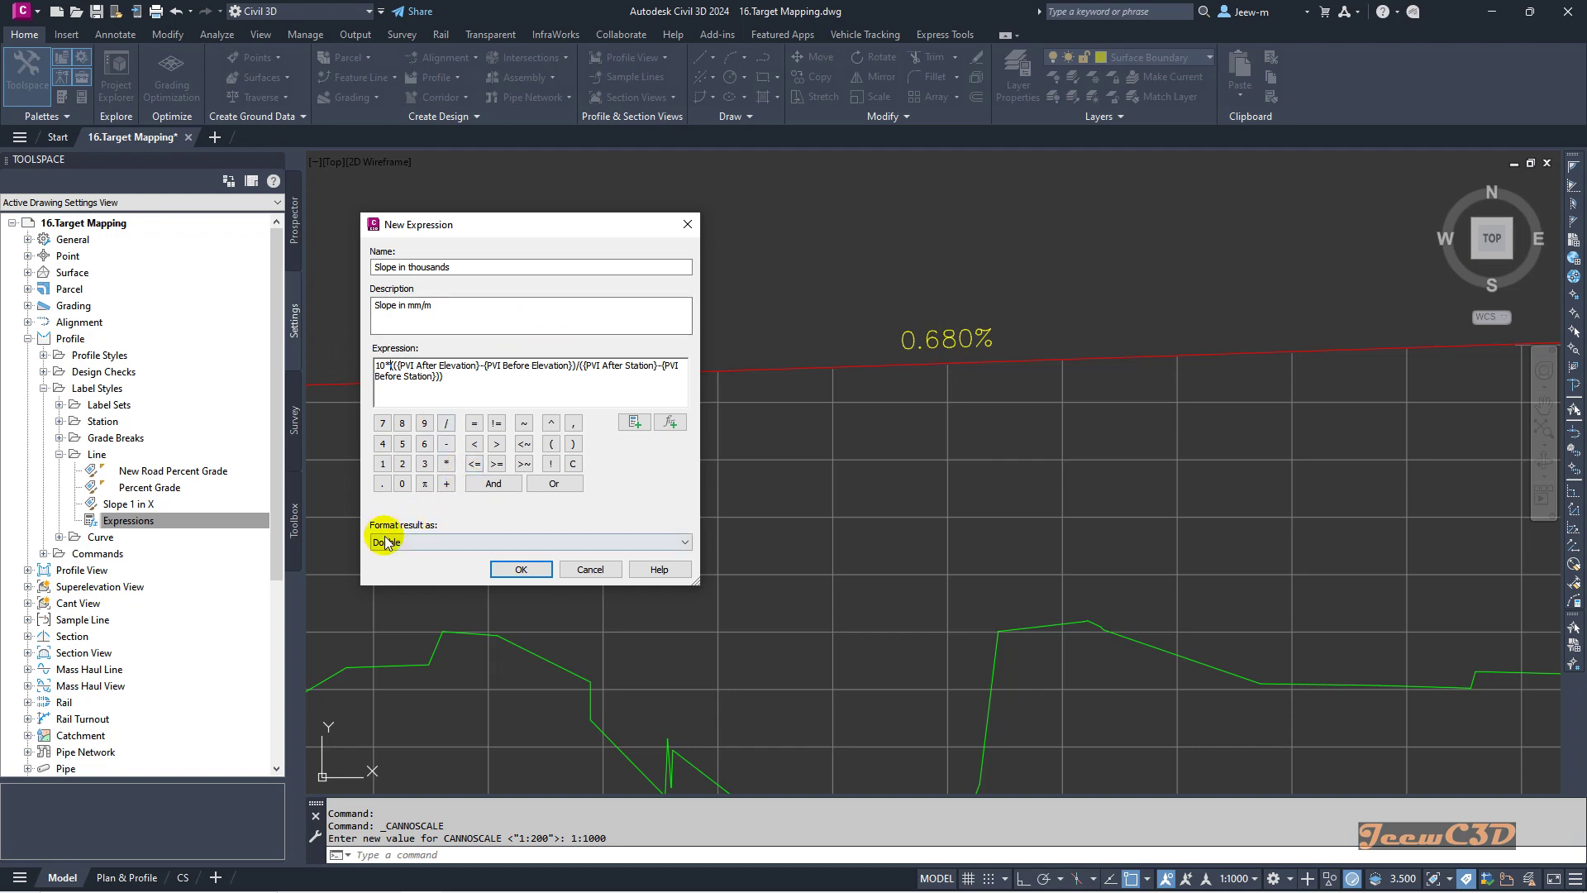
click(520, 569)
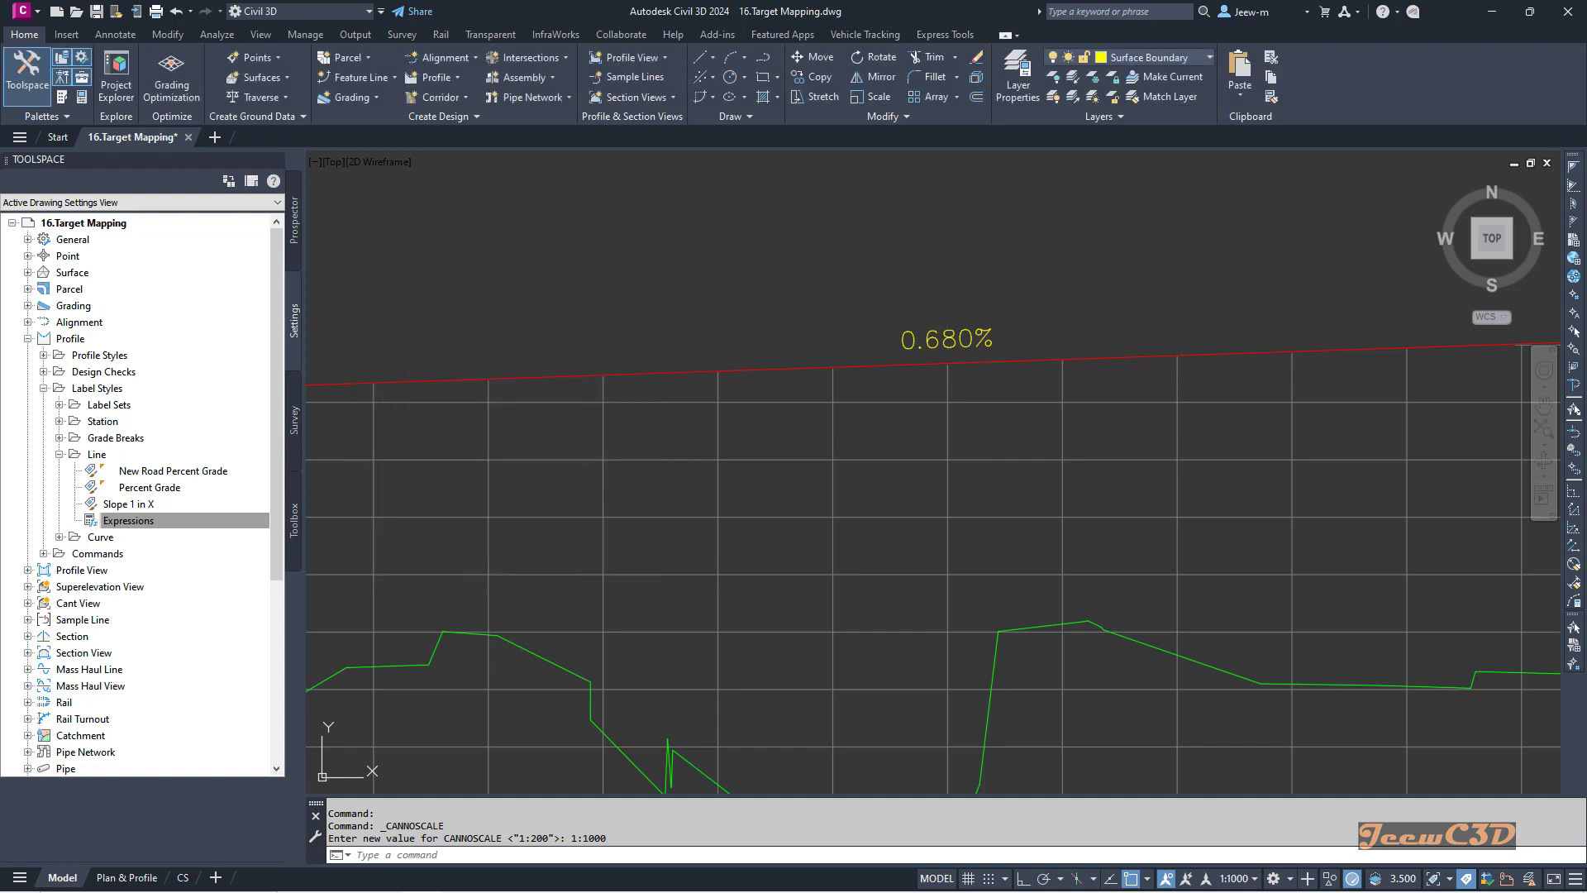
click(193, 529)
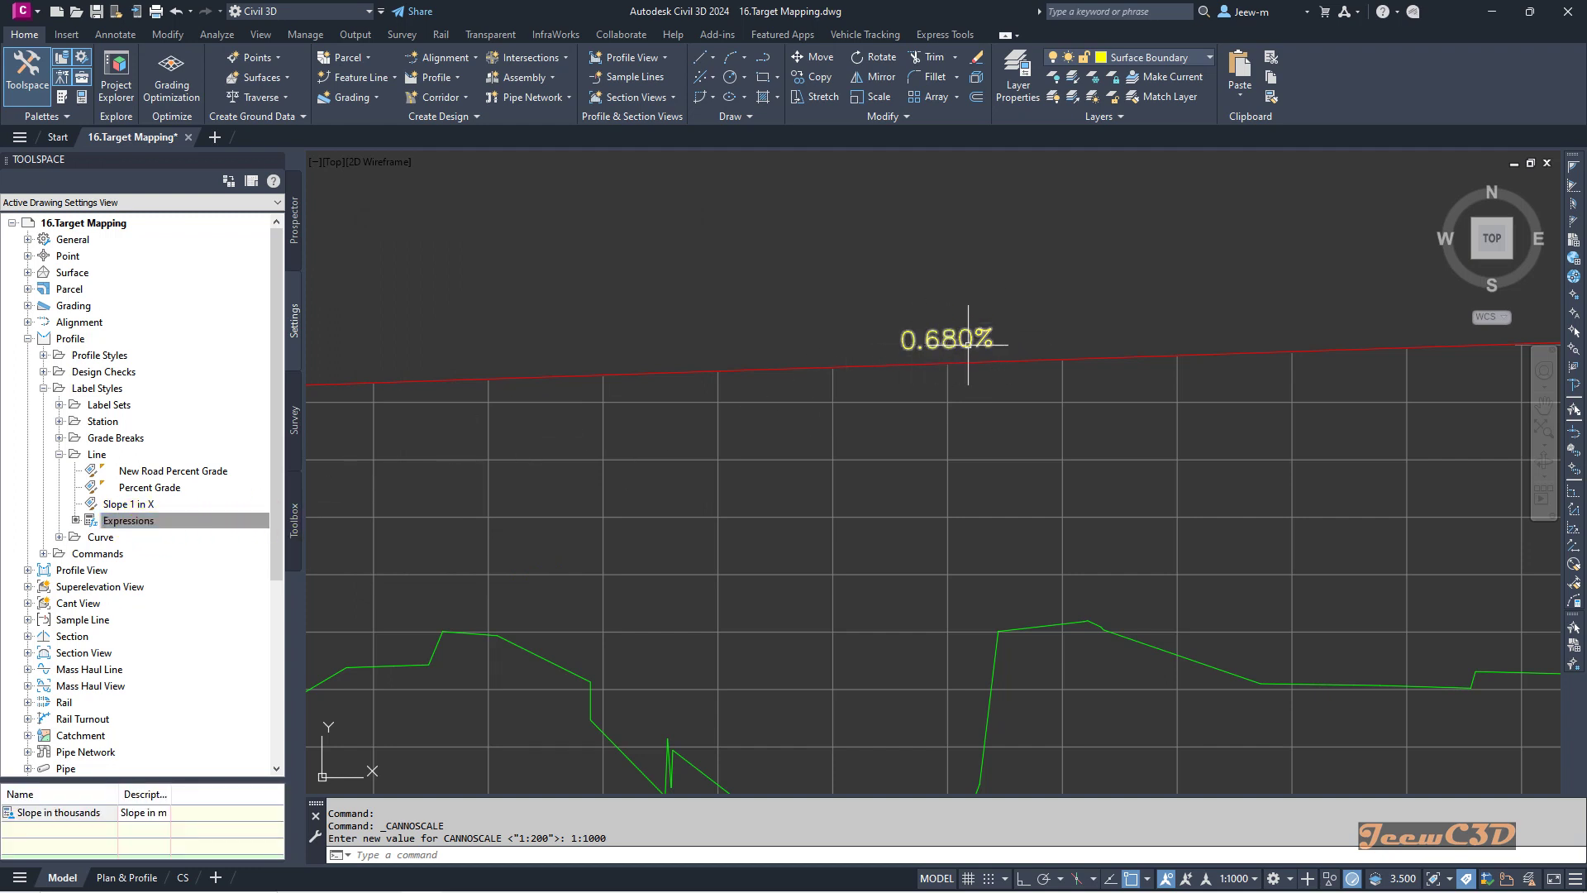
click(165, 529)
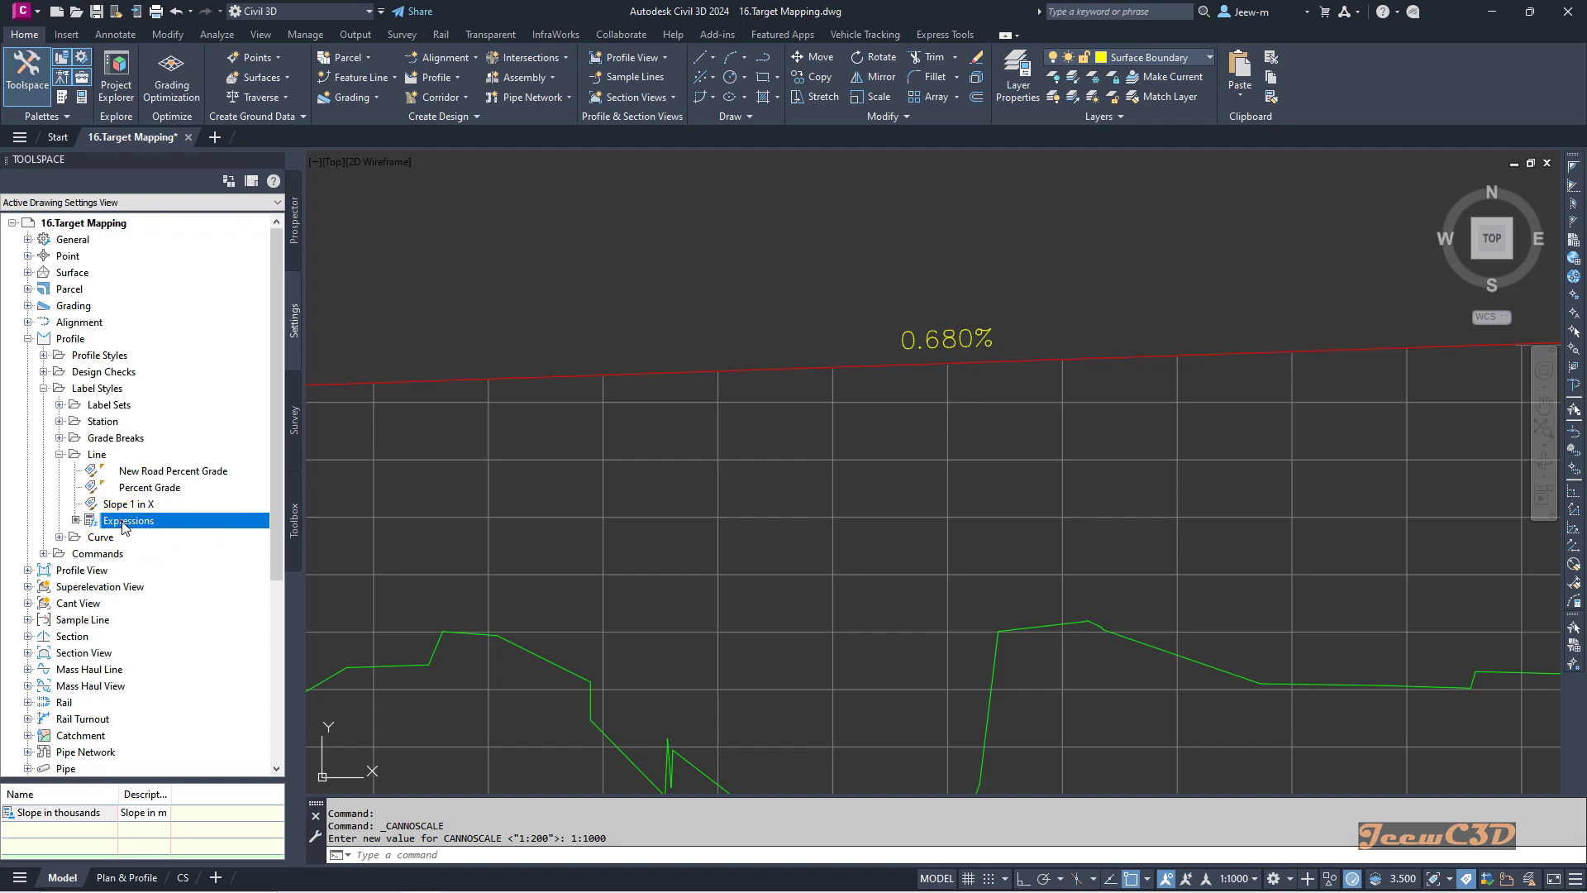
- Review the formula and result format of the Slope in thousands expression
click(75, 520)
click(59, 814)
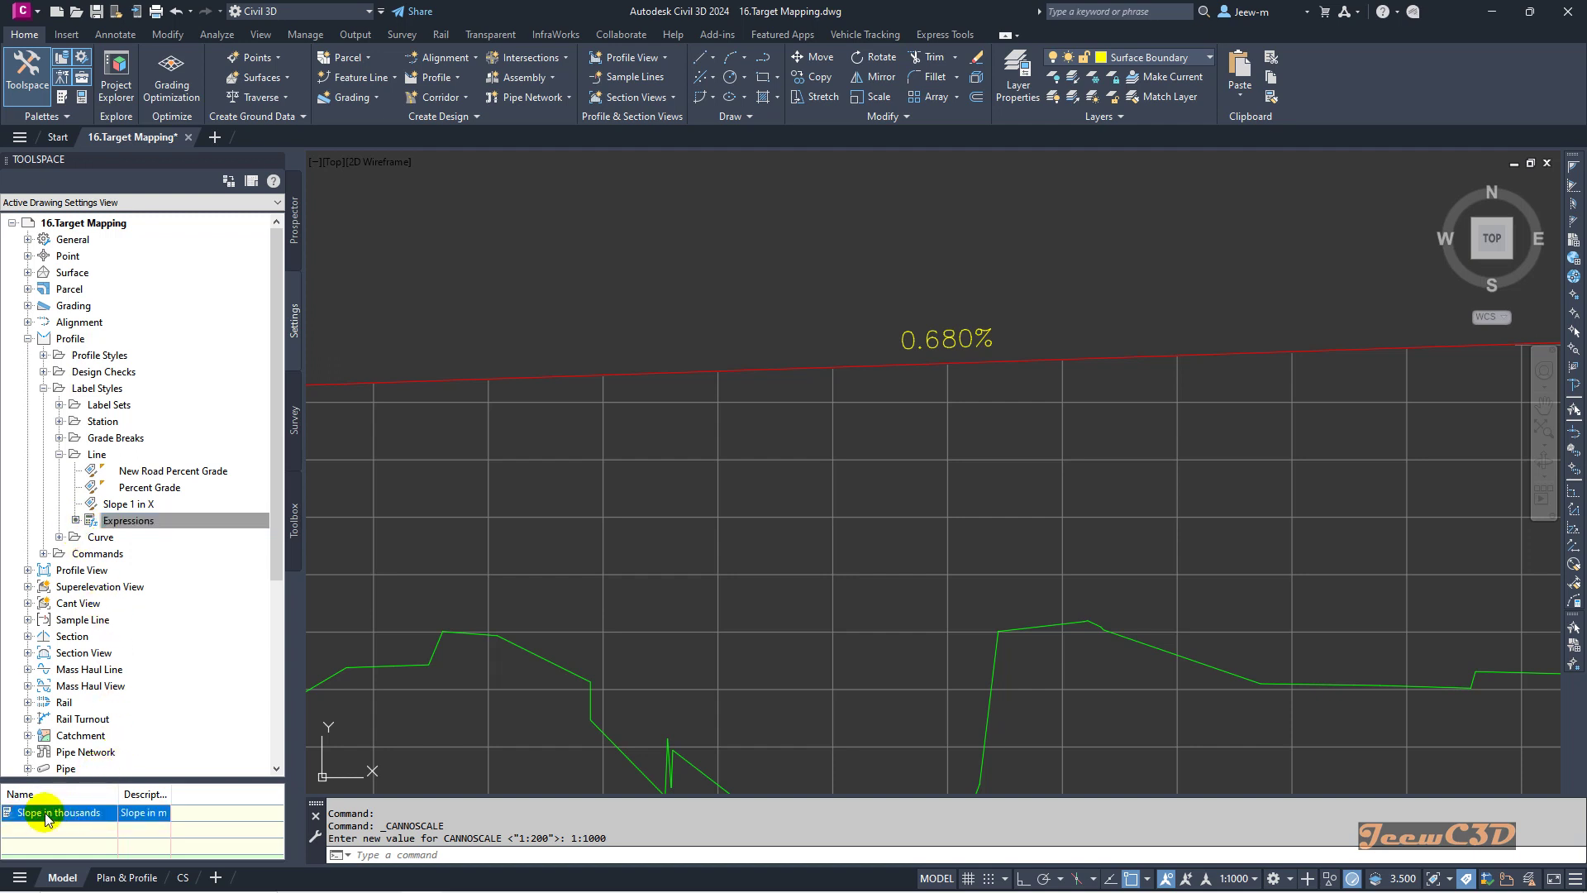
click(74, 815)
right_click(72, 814)
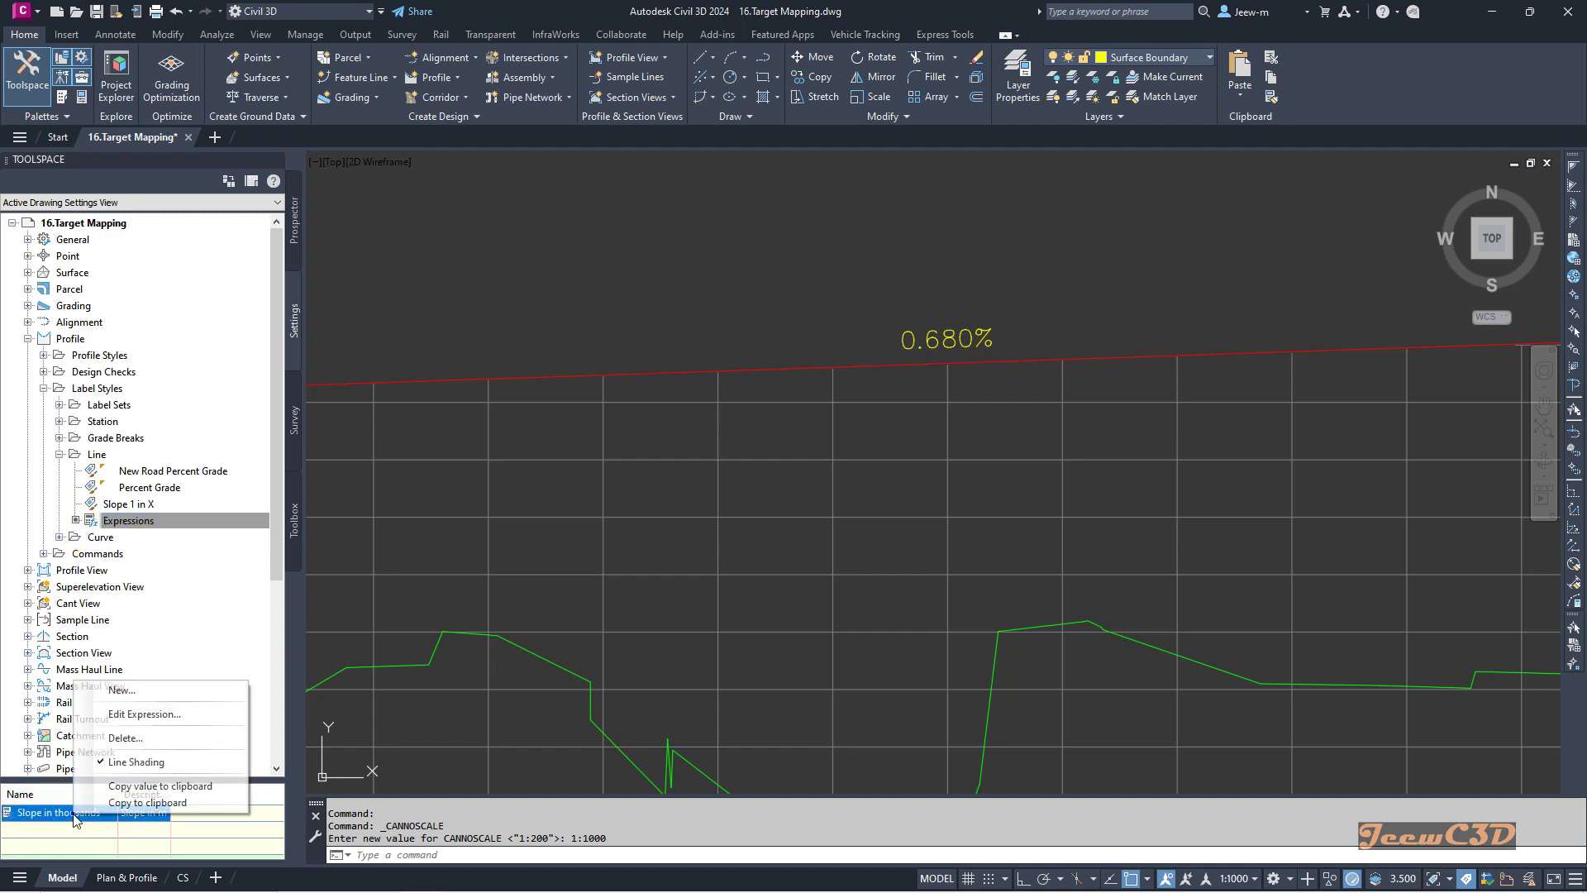
click(130, 712)
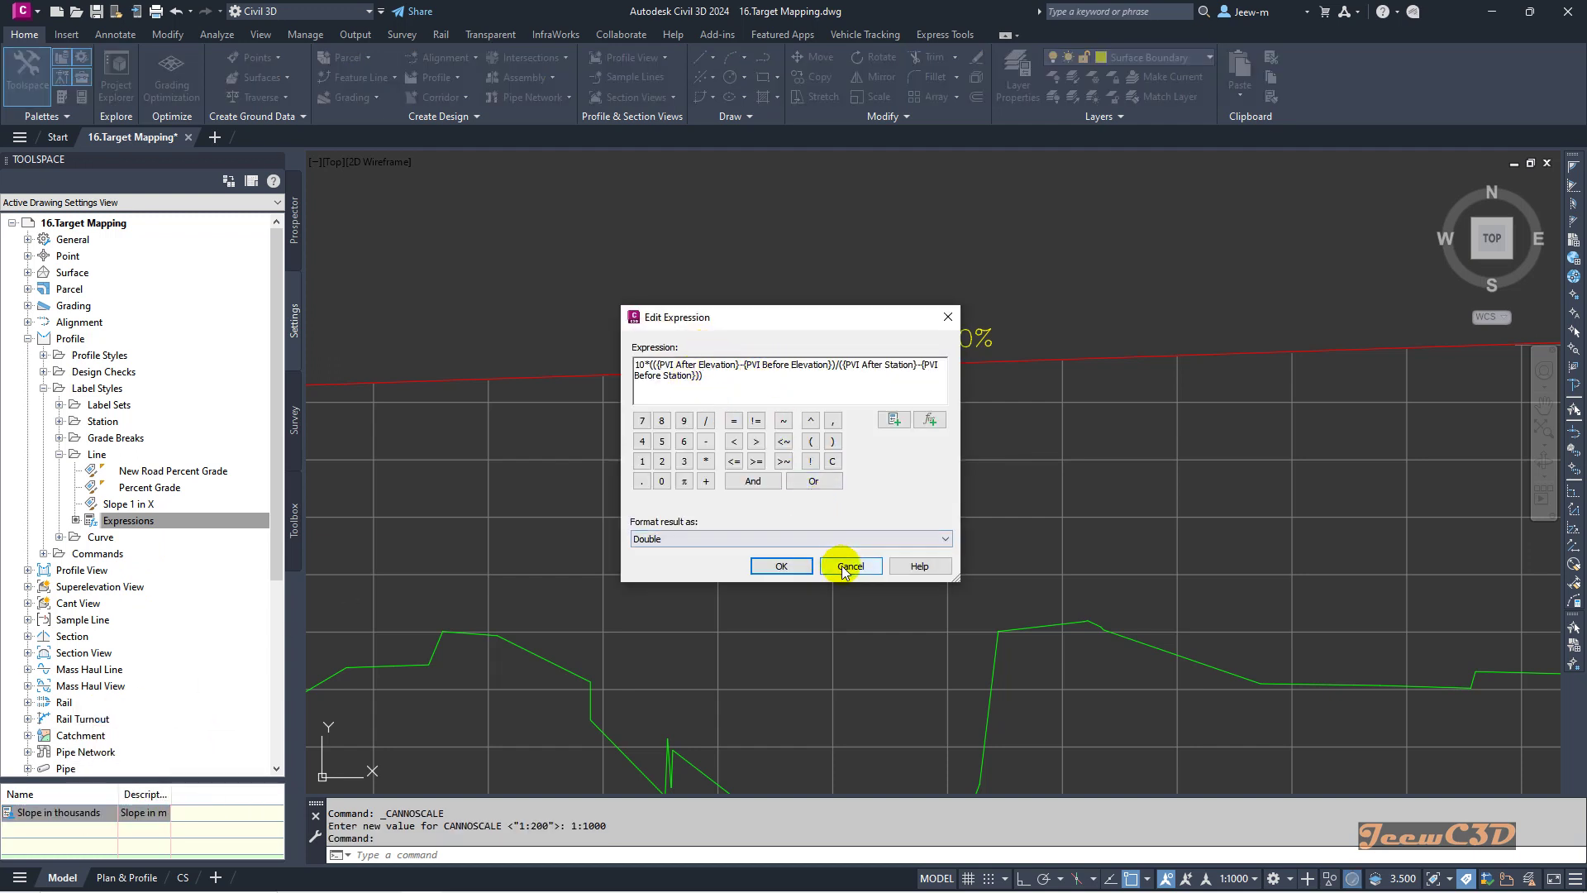
click(779, 566)
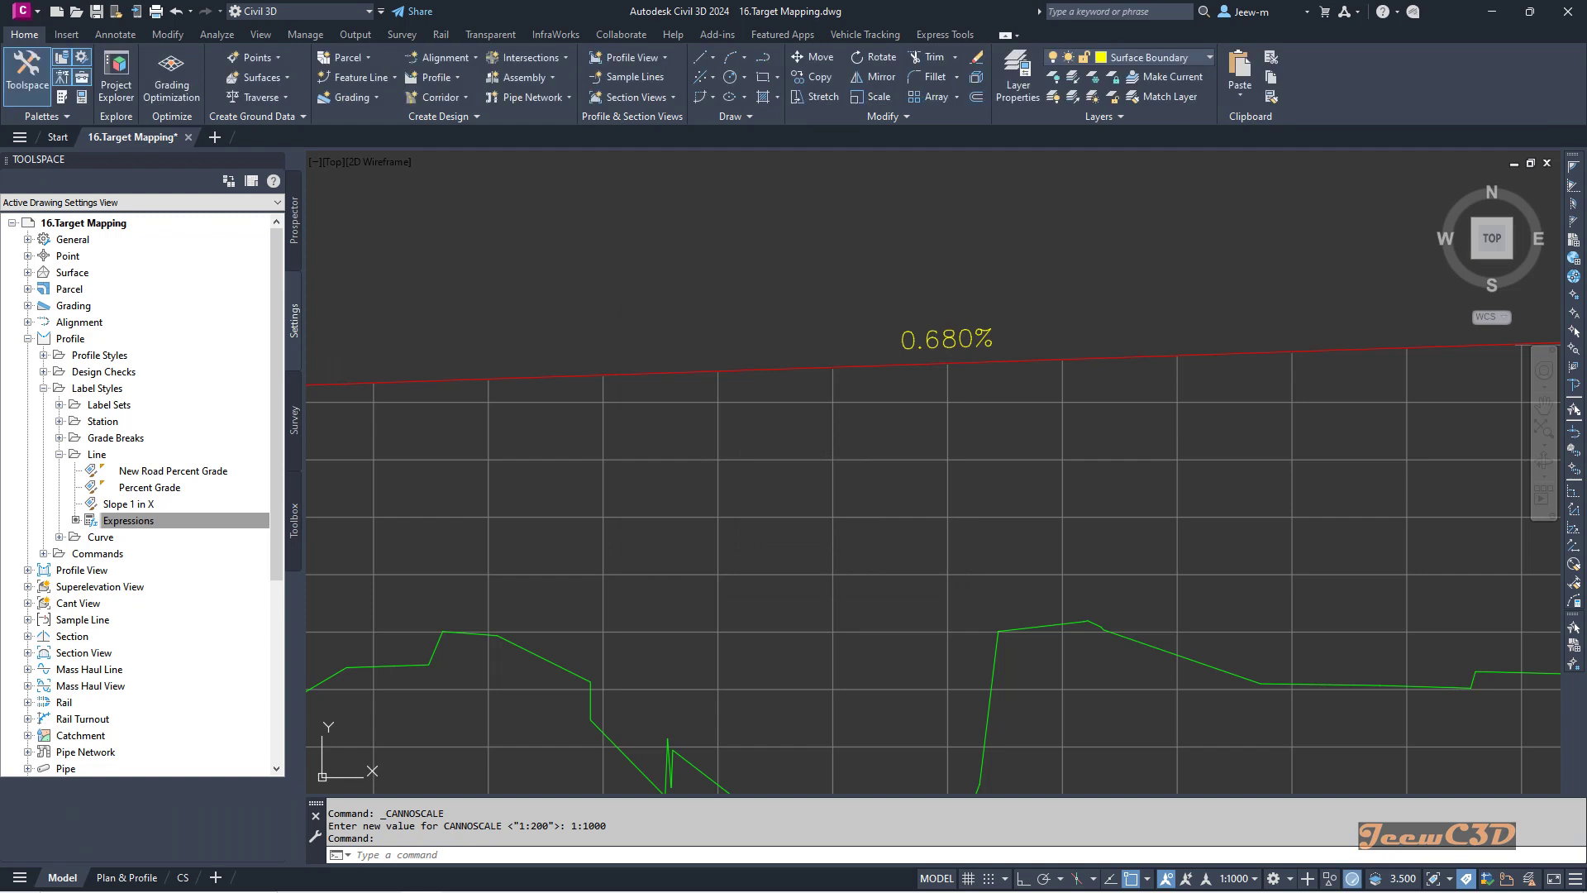
- Open the New Road Percent Grade style used by the Road FG profile's line labels for editing
click(901, 339)
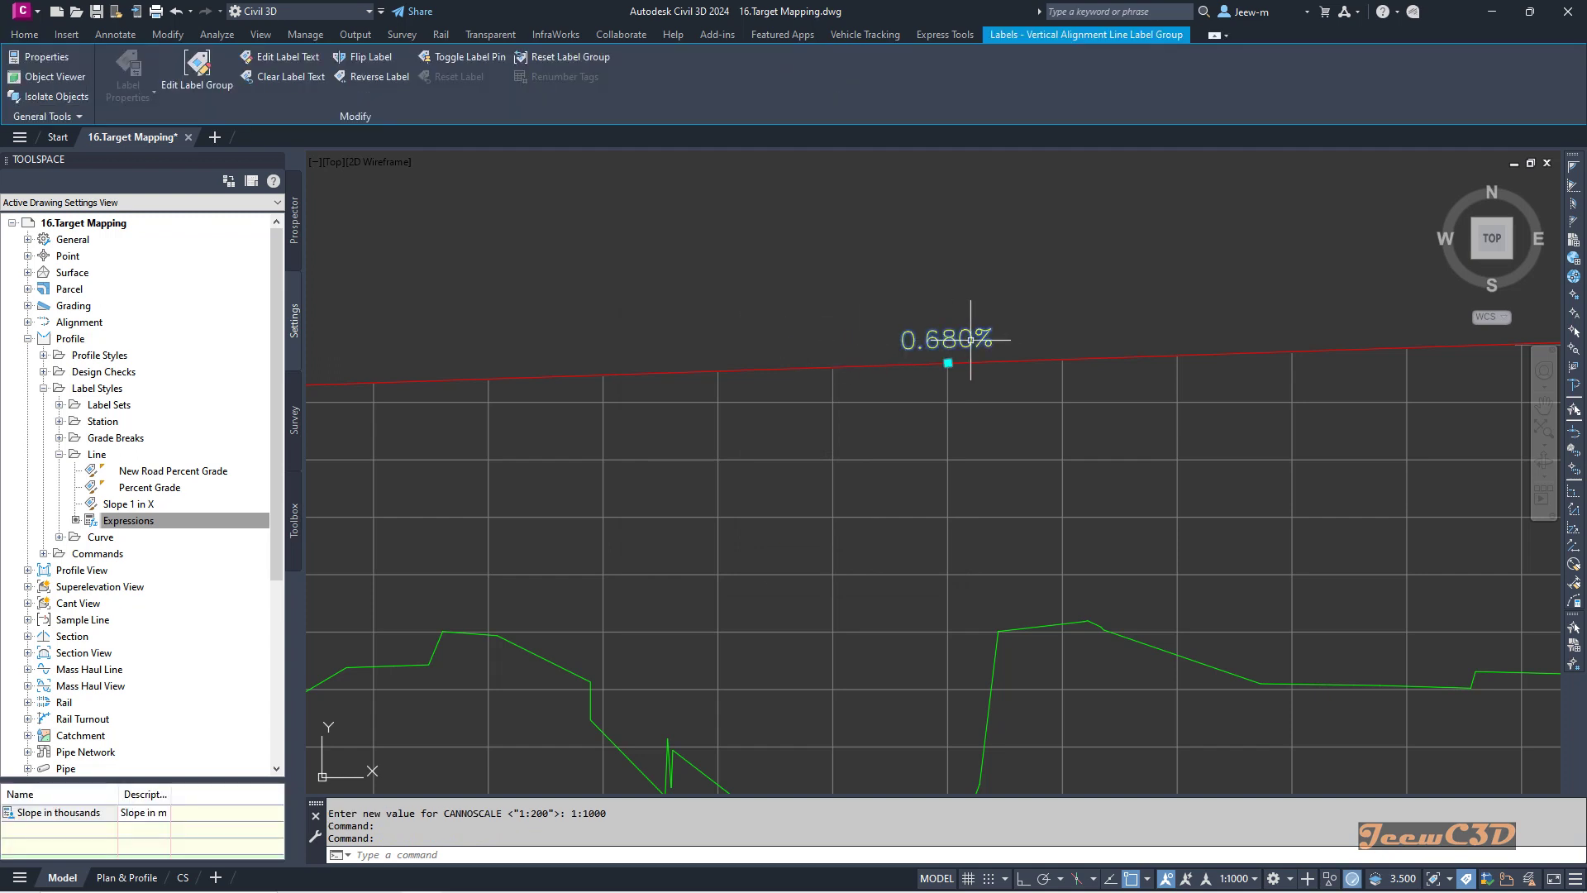
click(211, 103)
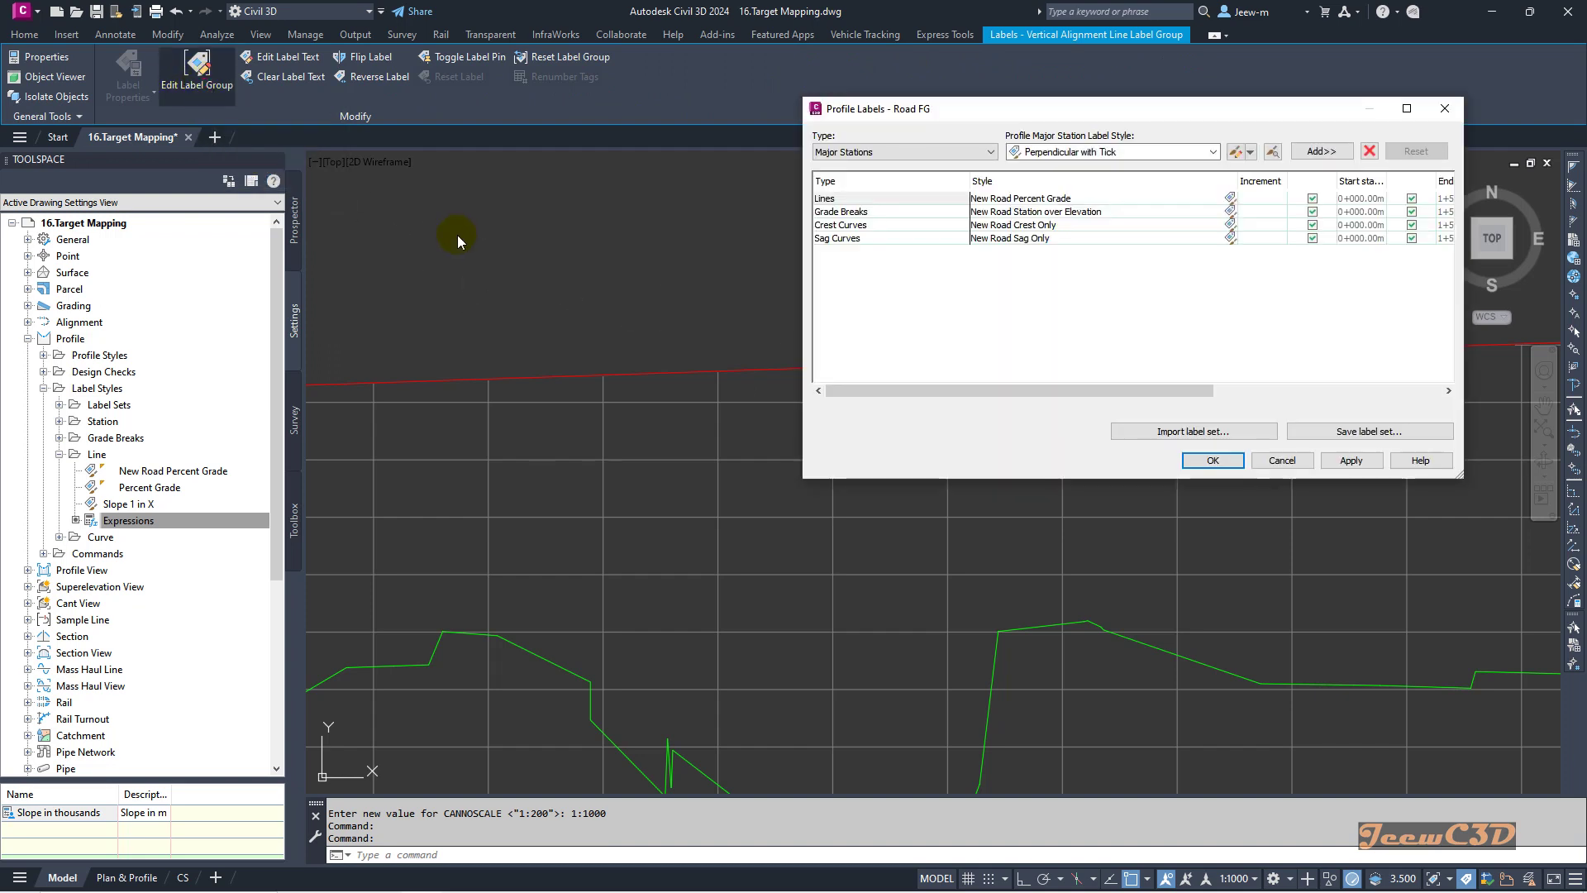
drag(915, 111, 269, 122)
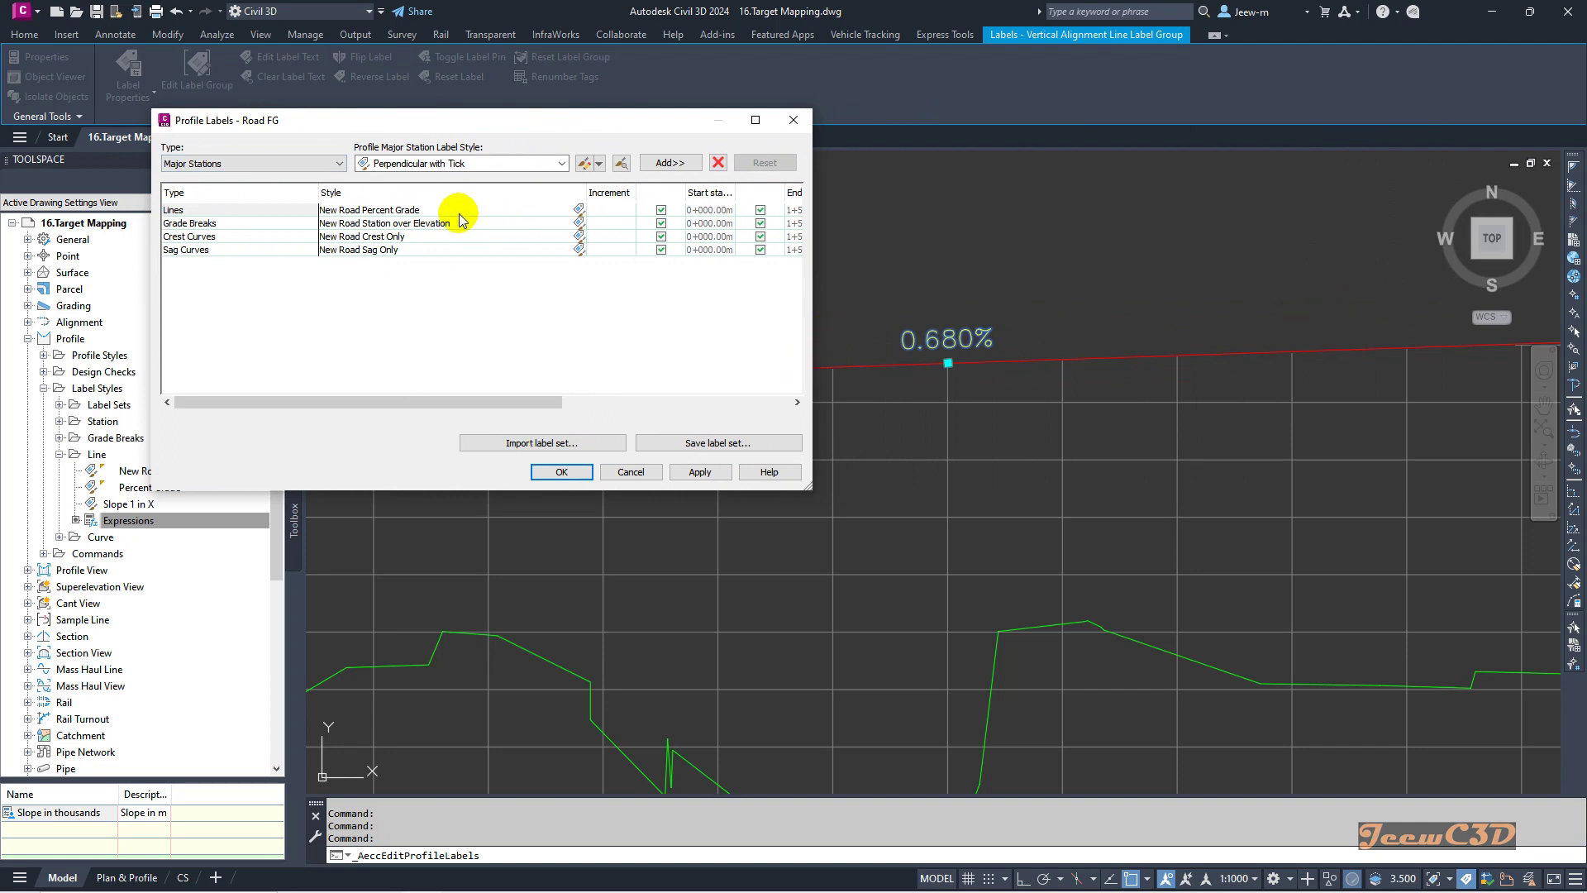
click(395, 208)
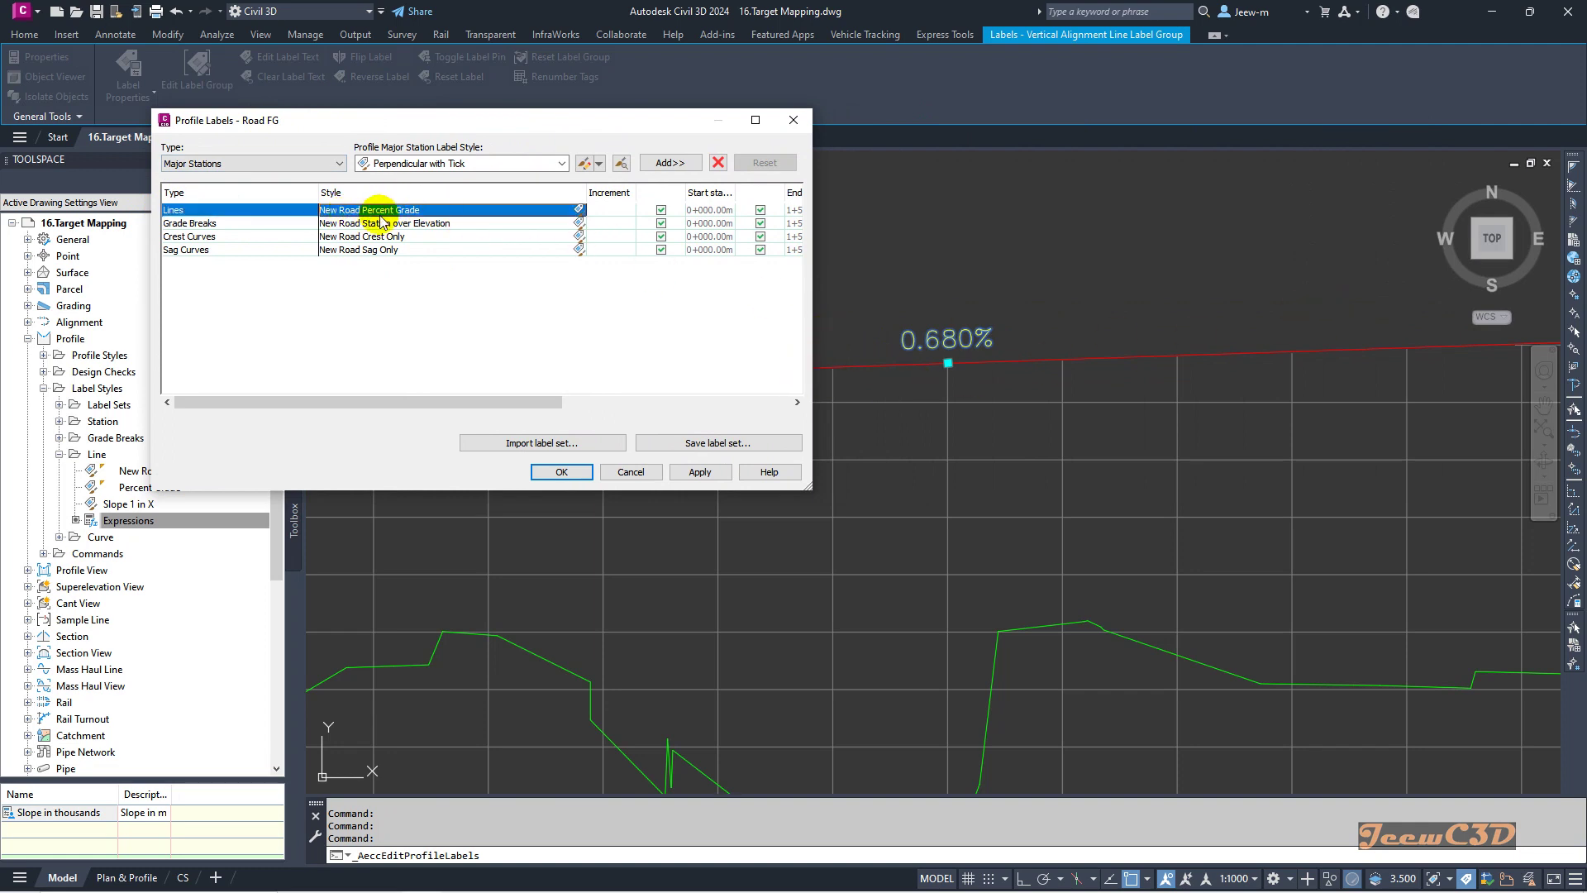
click(578, 210)
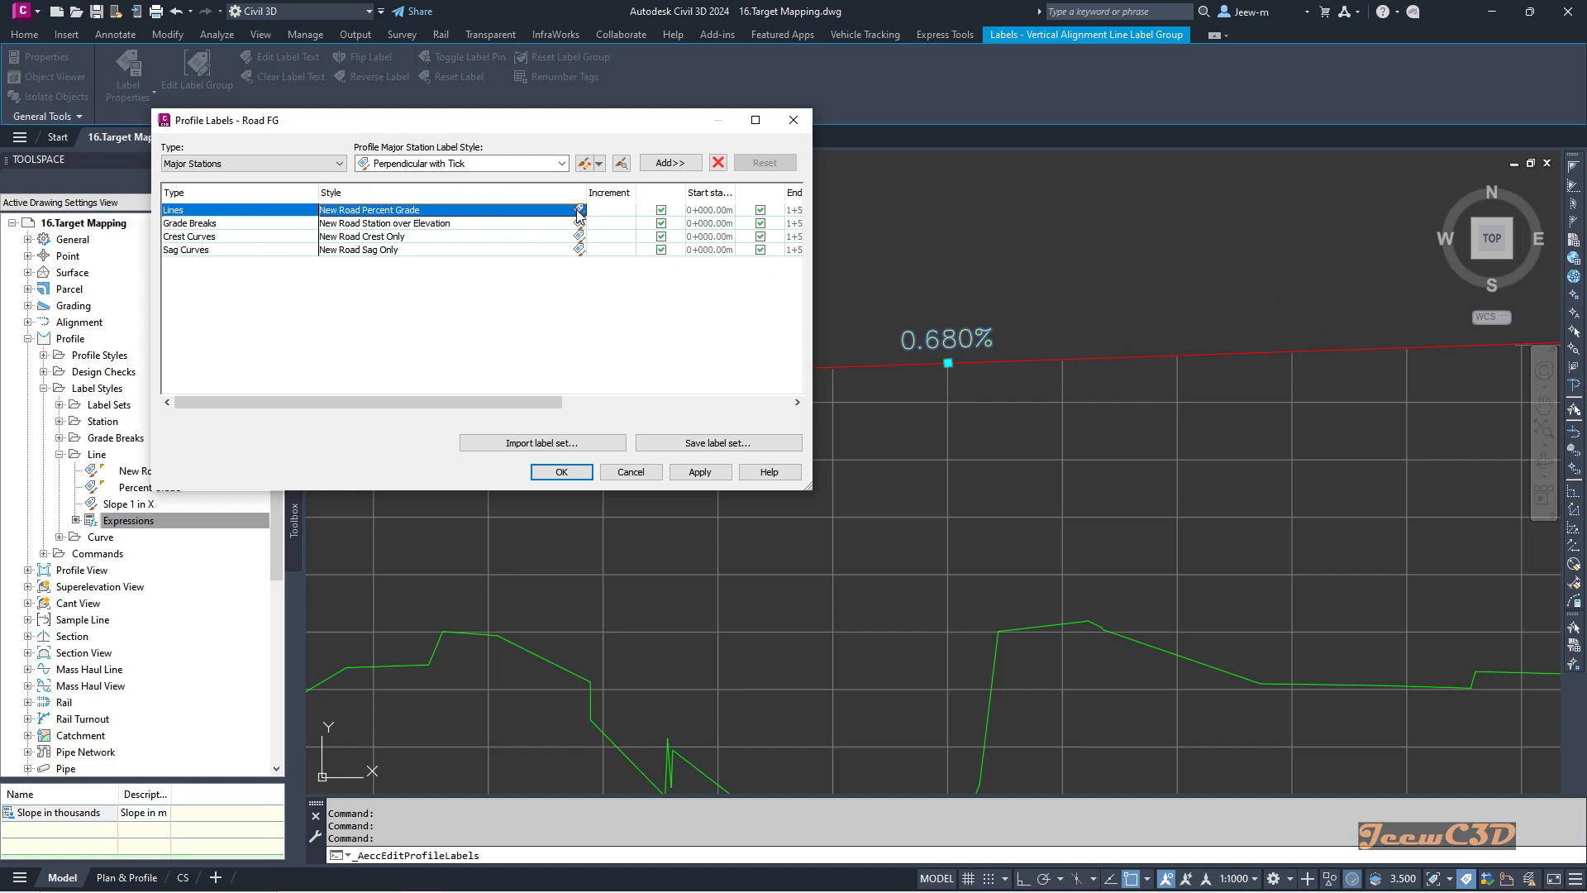
click(526, 287)
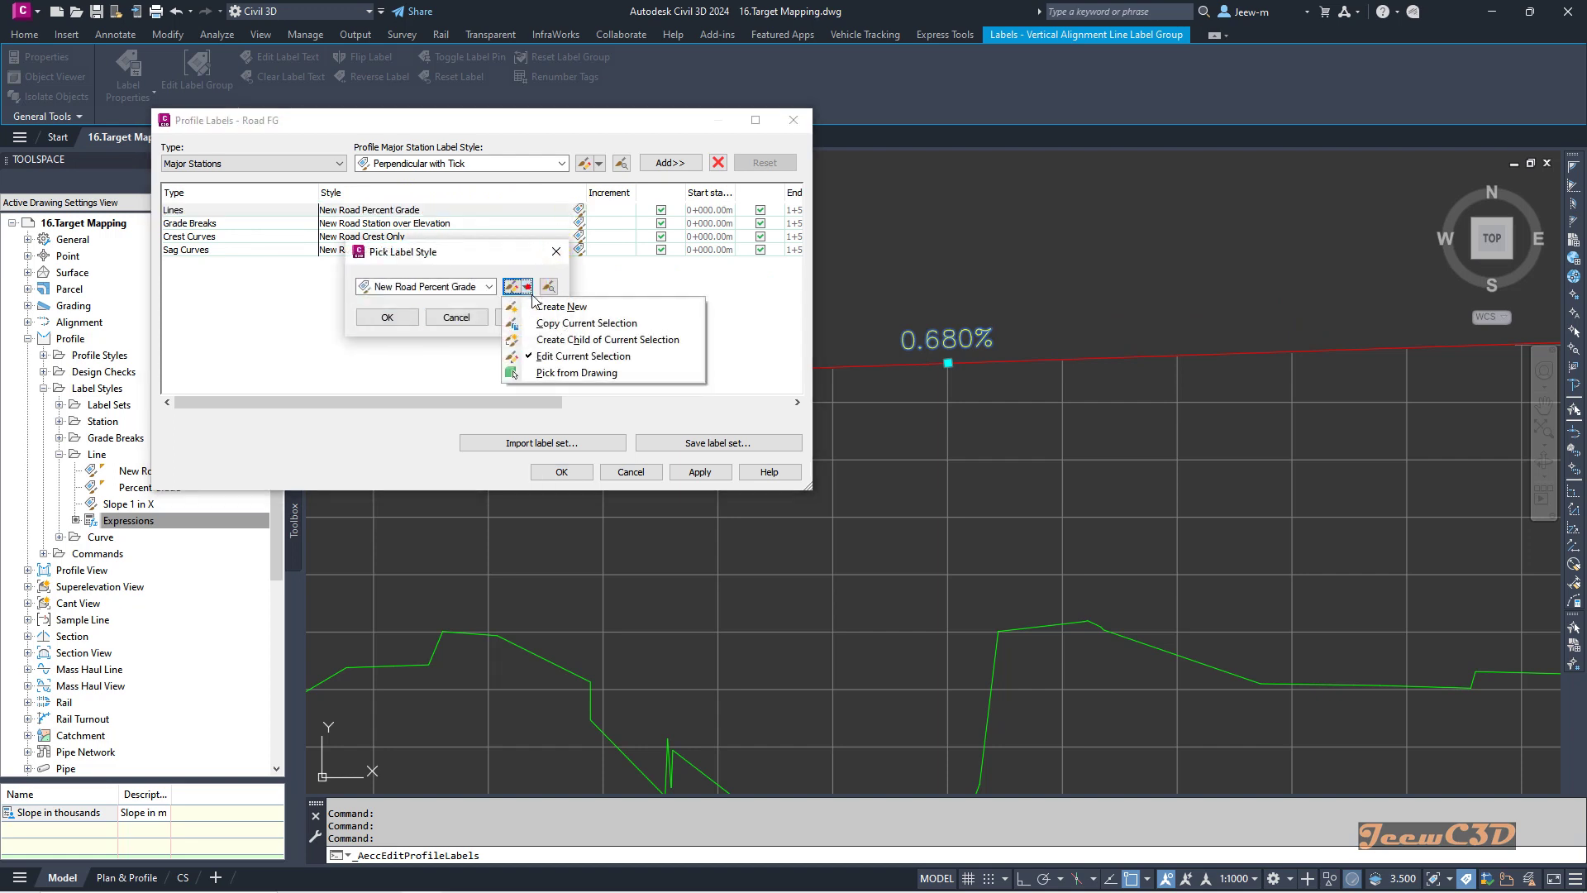
click(608, 357)
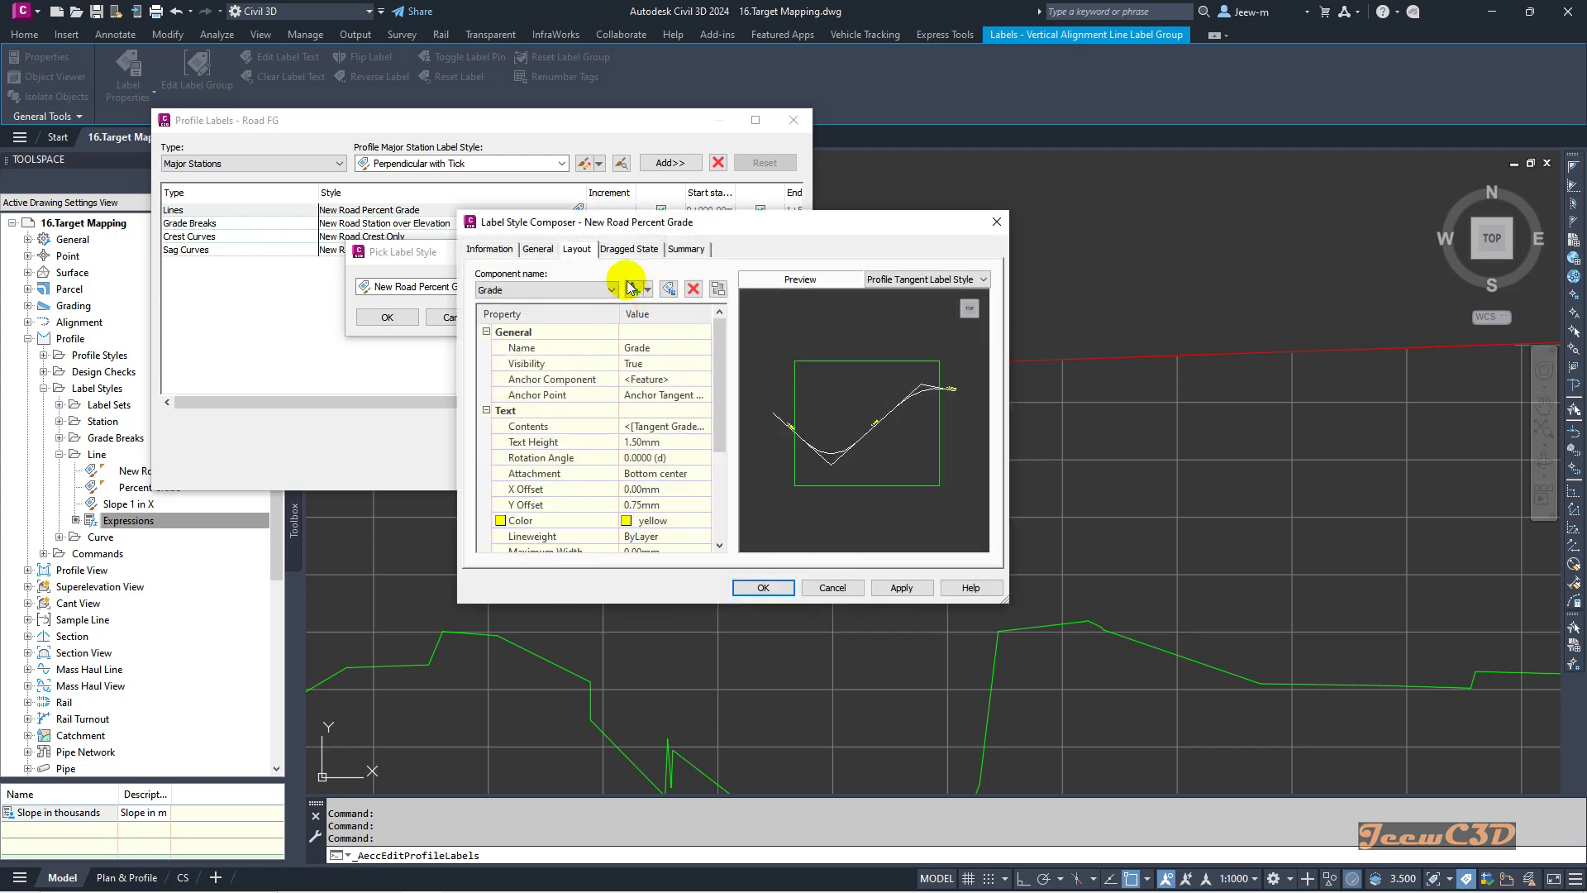
- Replace the Tangent Grade field in the Grade component's text contents with the Slope in thousands expression
click(395, 388)
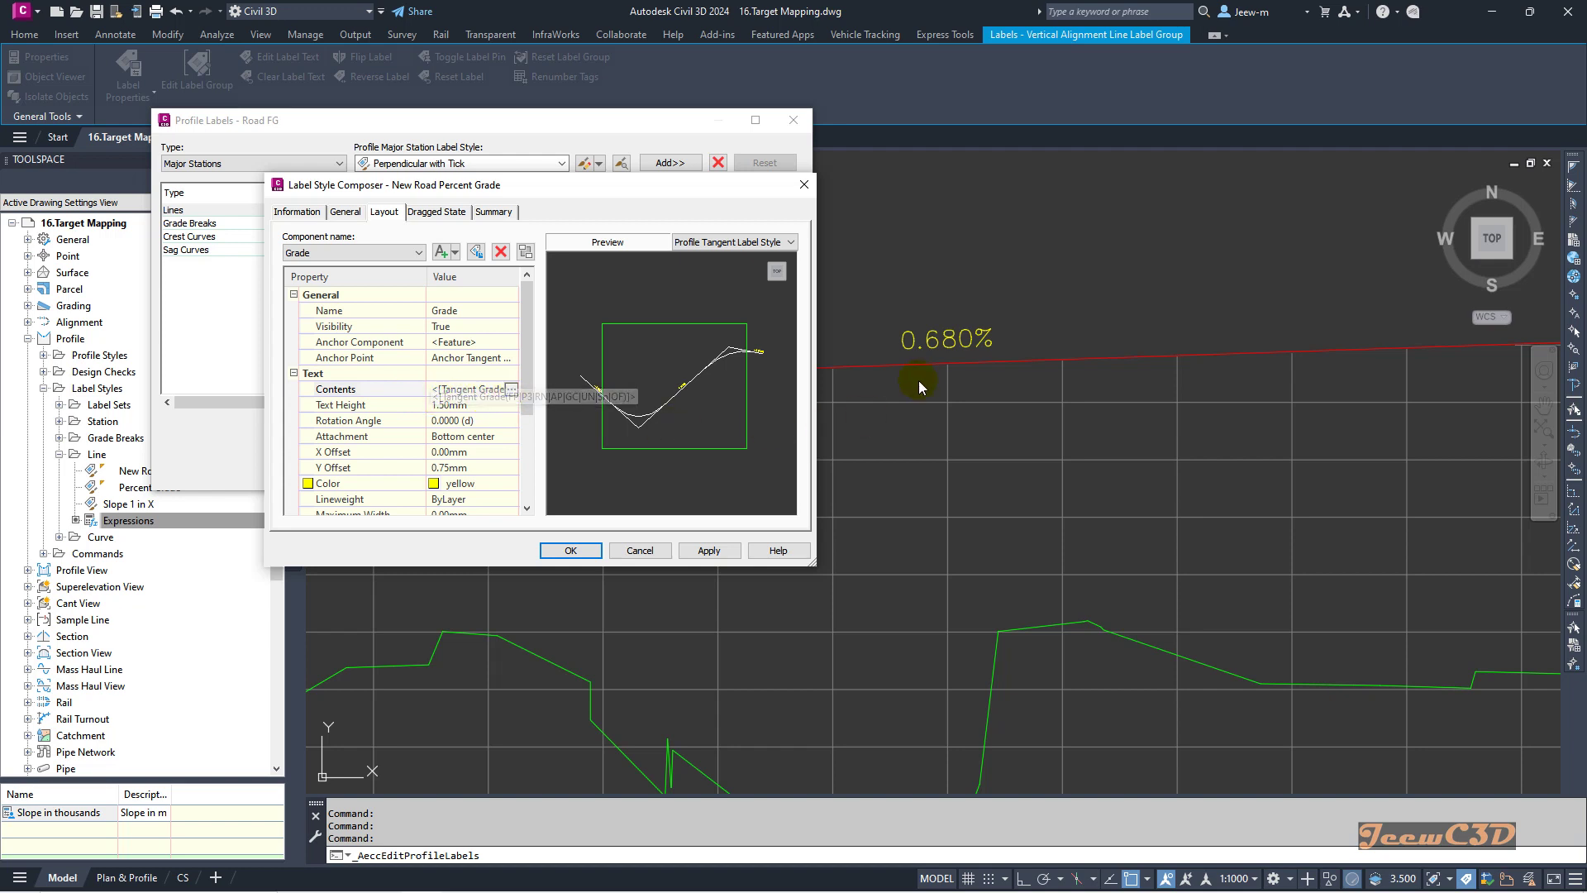
click(512, 389)
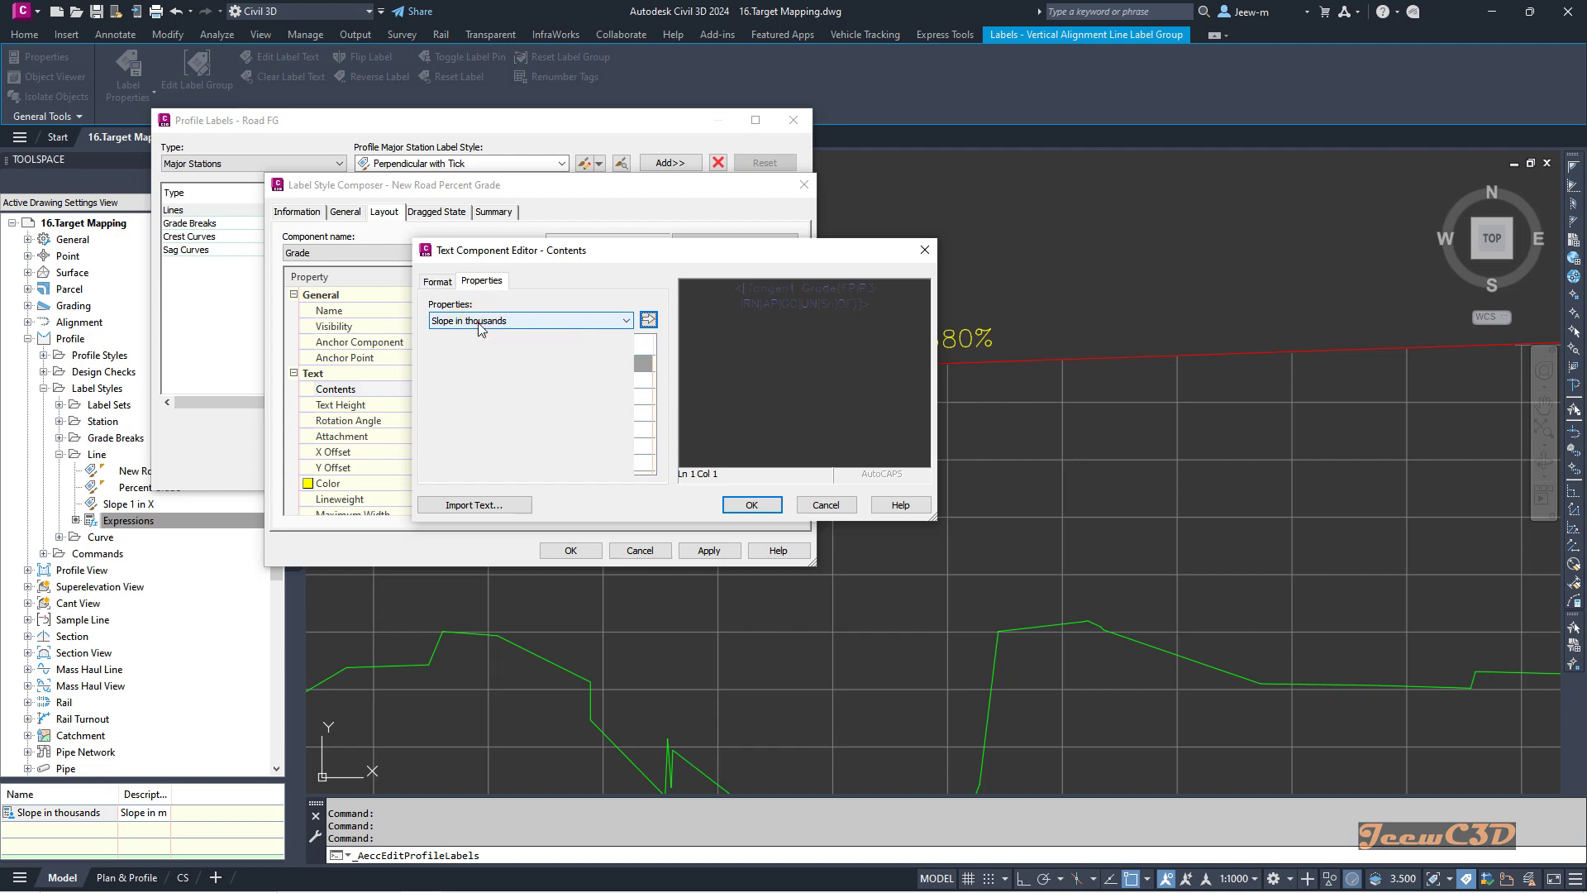
click(462, 321)
click(506, 334)
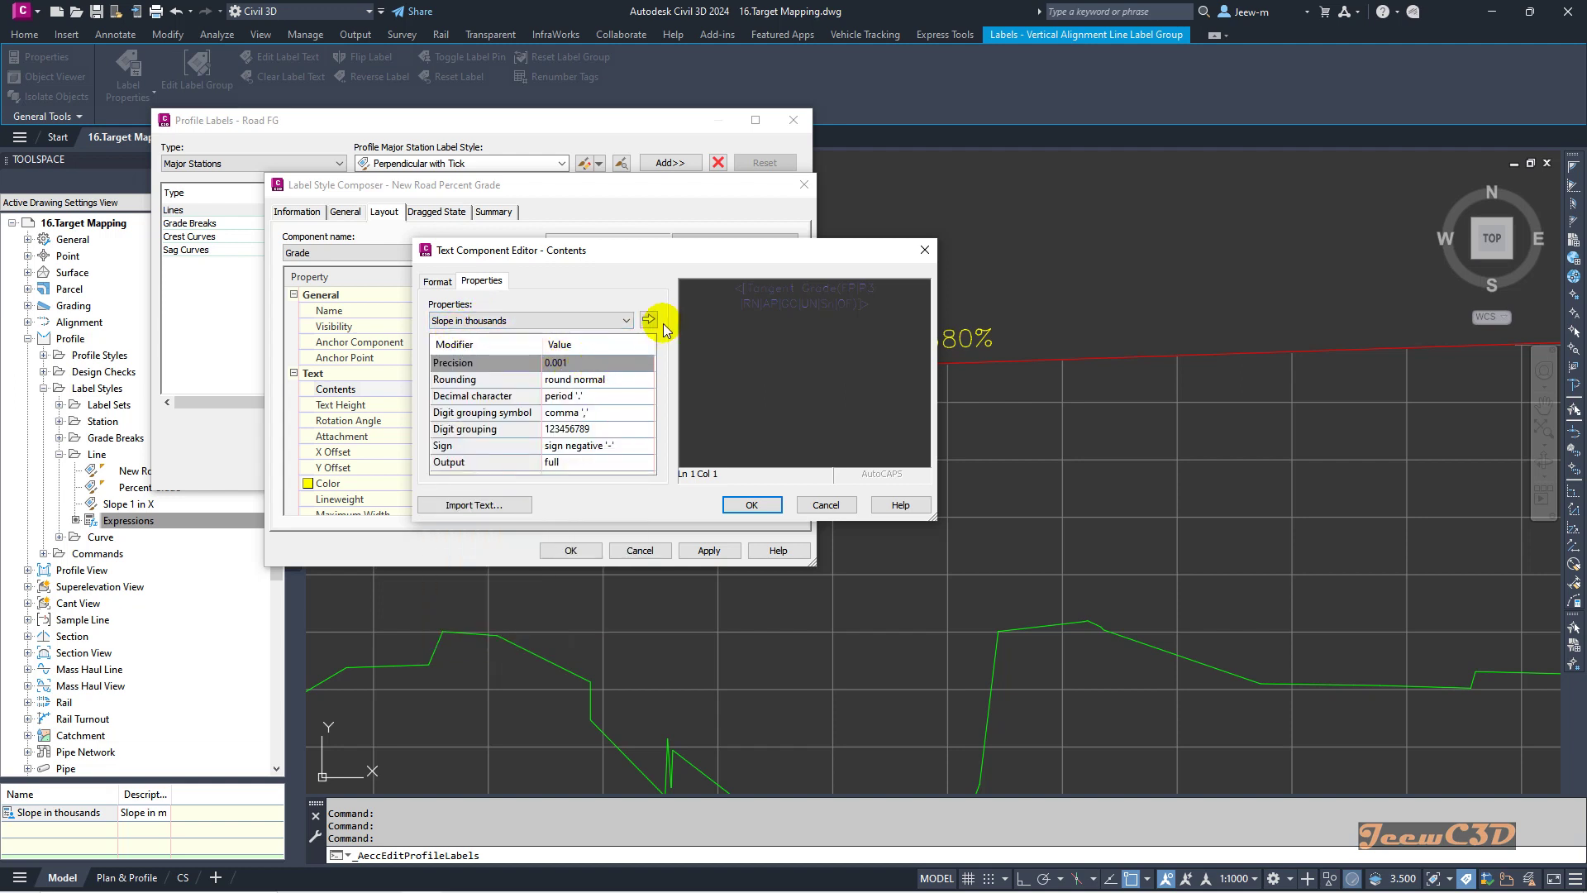
double_click(788, 305)
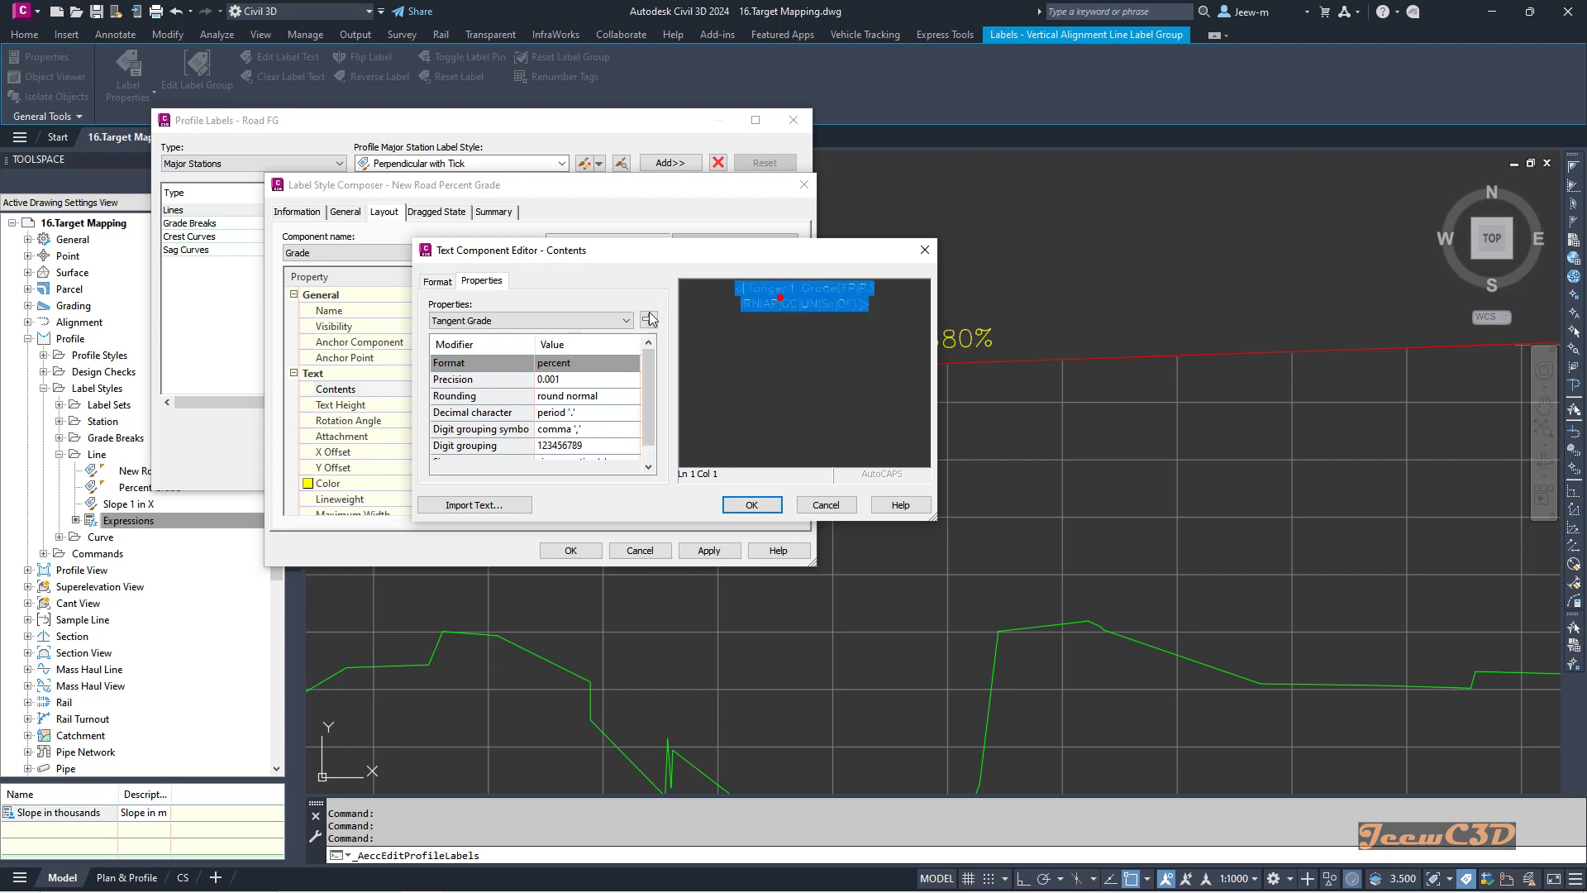
click(529, 321)
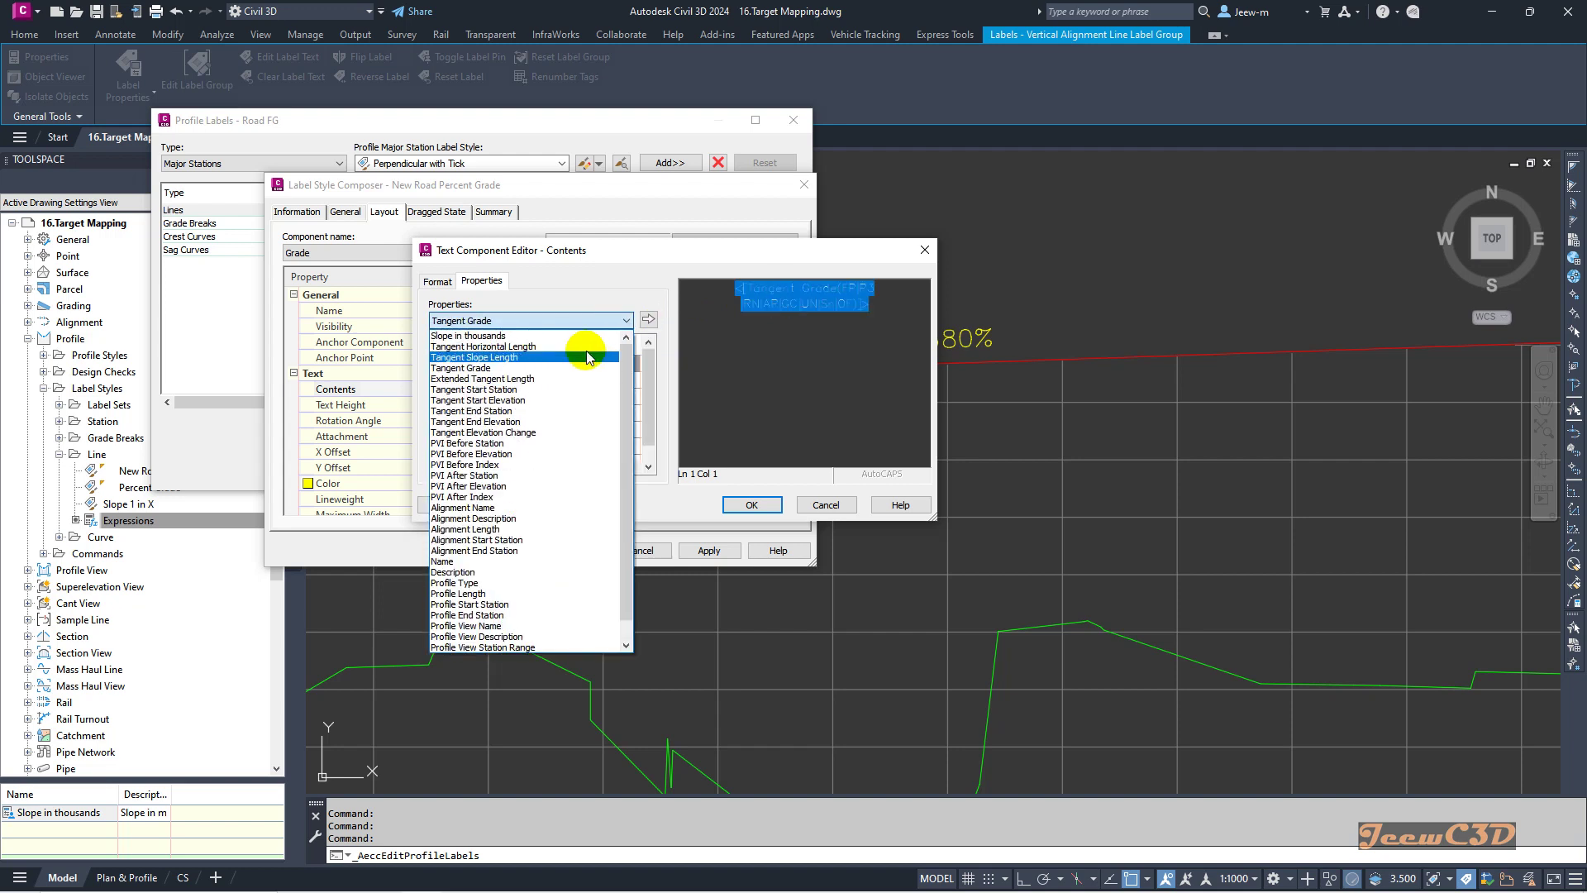
click(496, 336)
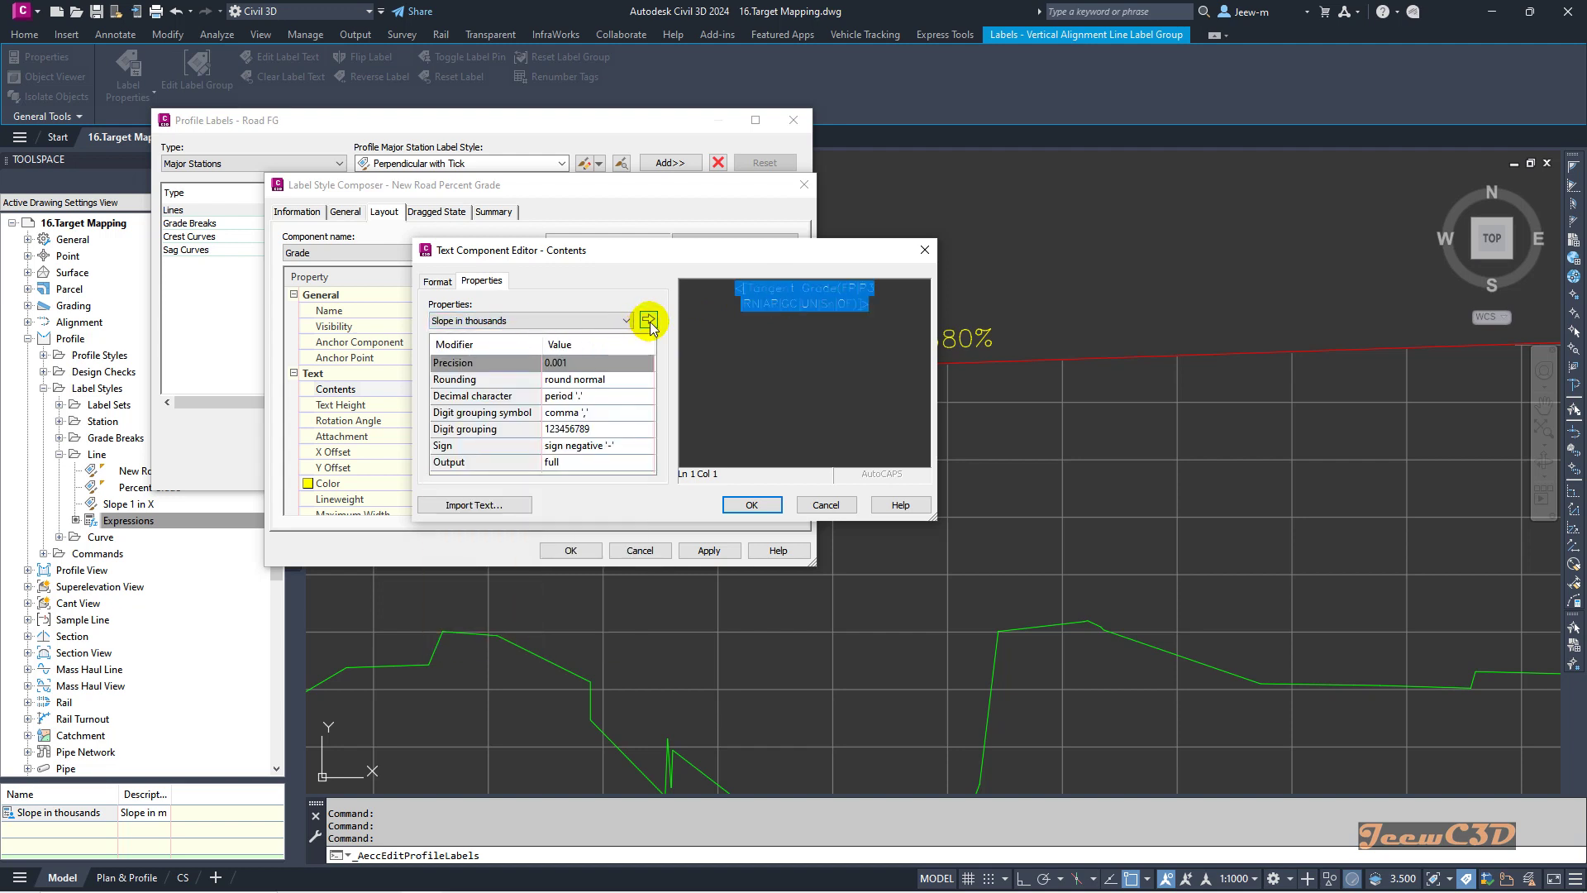
click(648, 321)
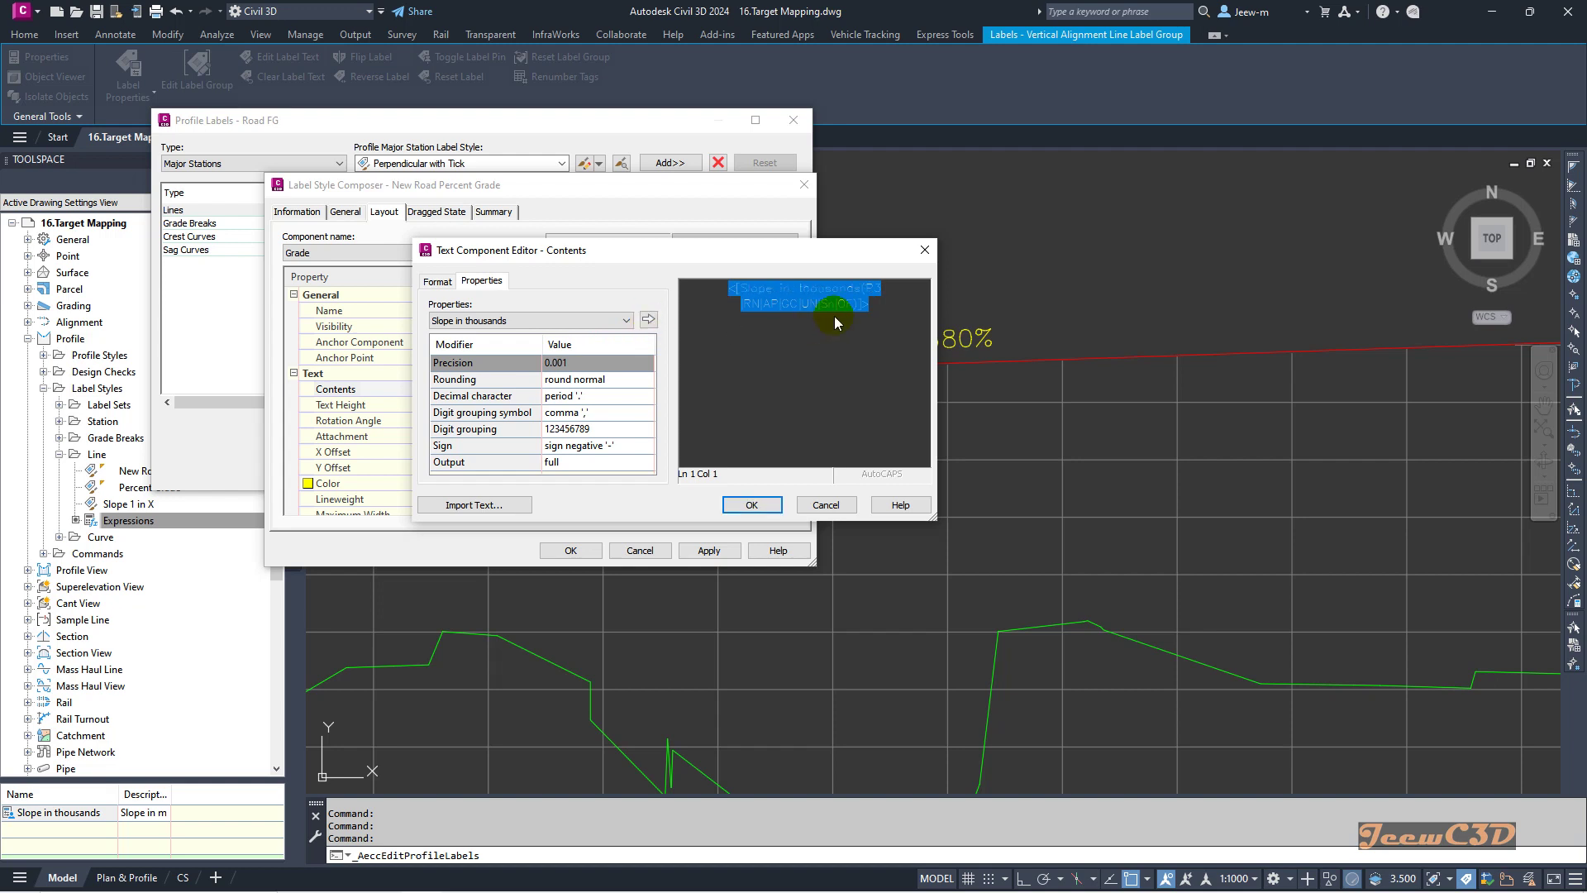
- Append the unit mm/m after the expression in the label text and apply the edited style to the profile labels
click(877, 316)
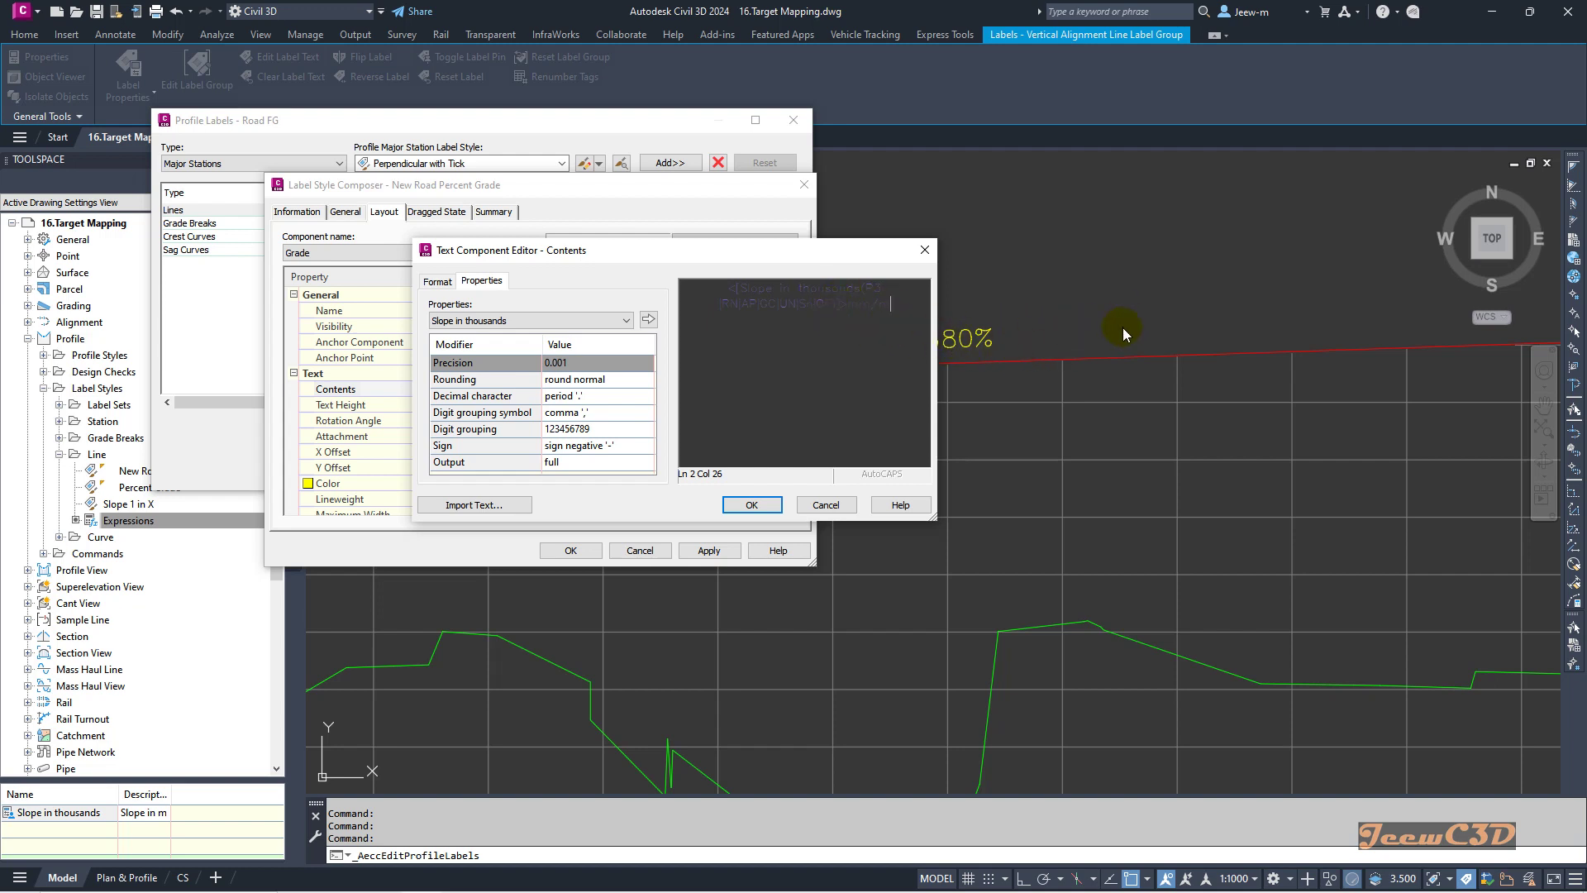
click(752, 504)
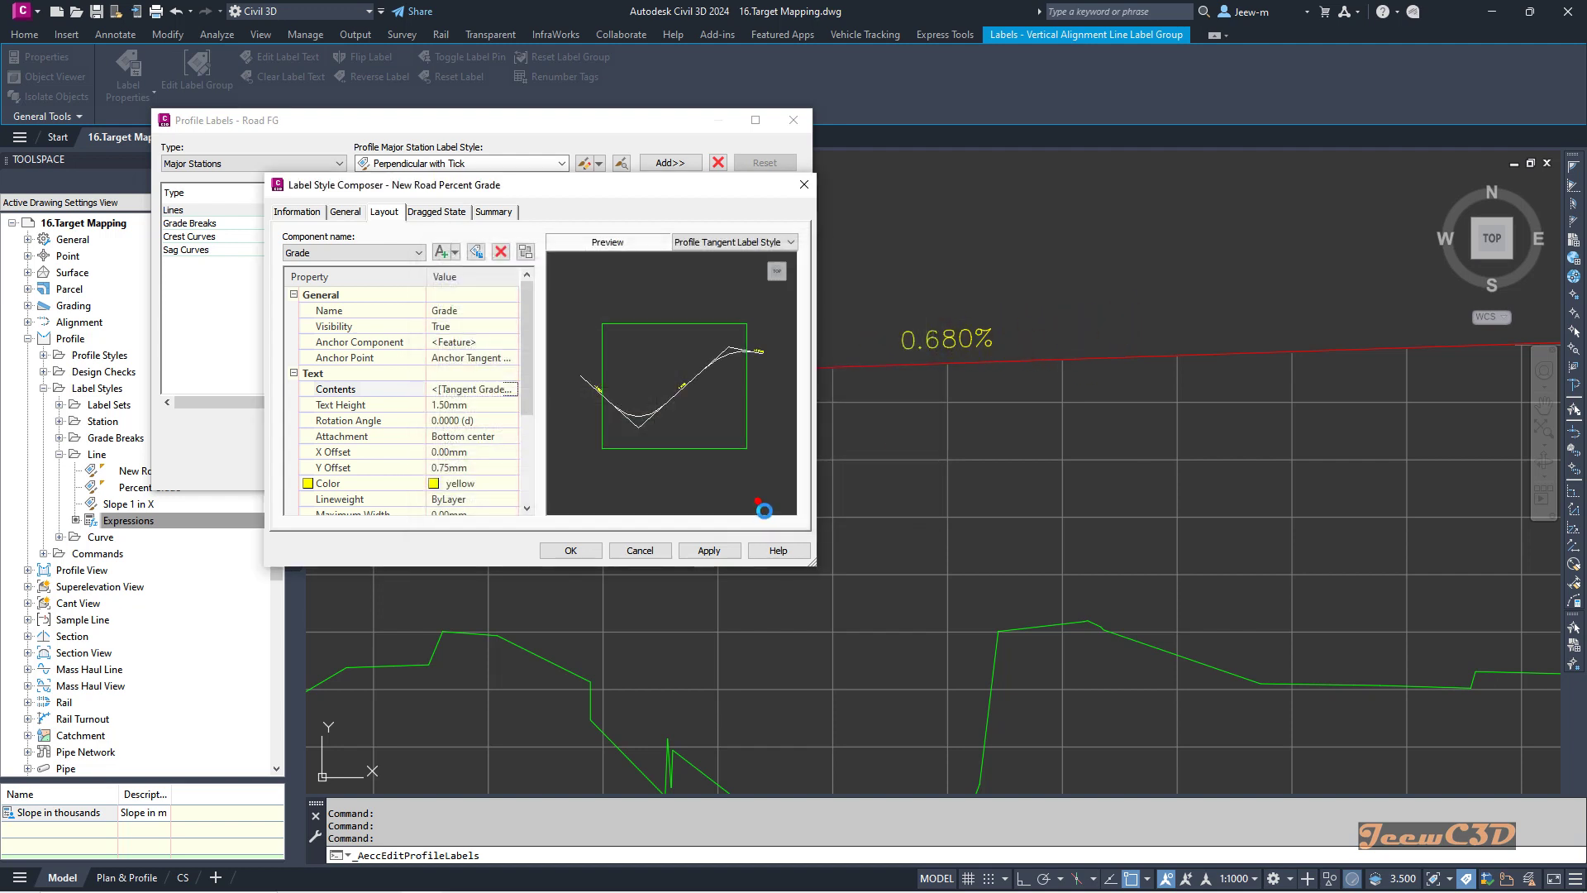
click(569, 549)
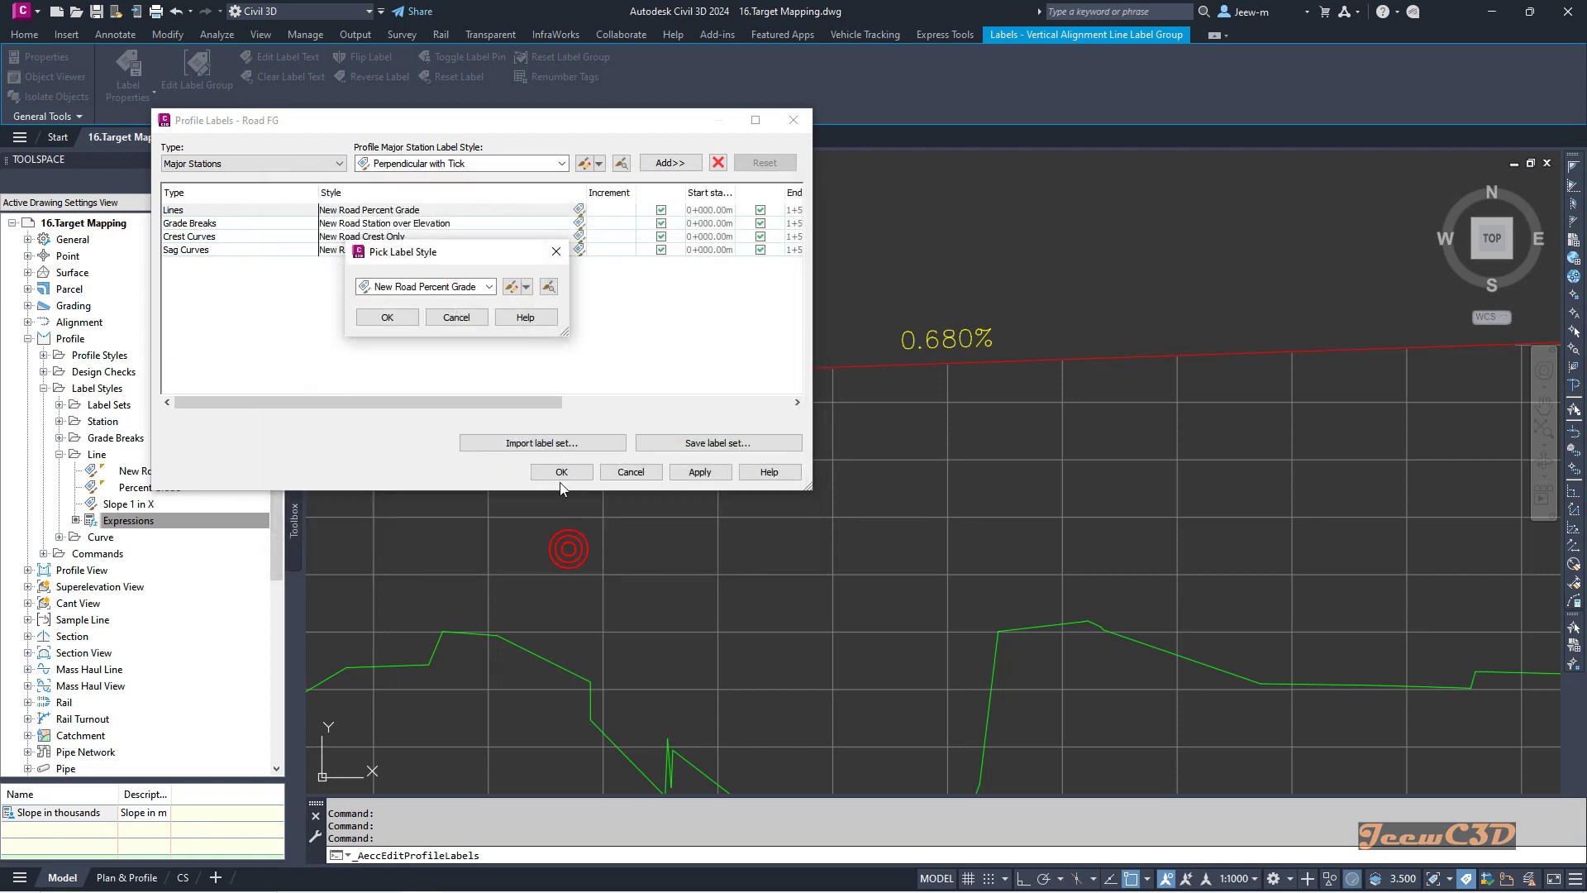
click(387, 317)
click(561, 473)
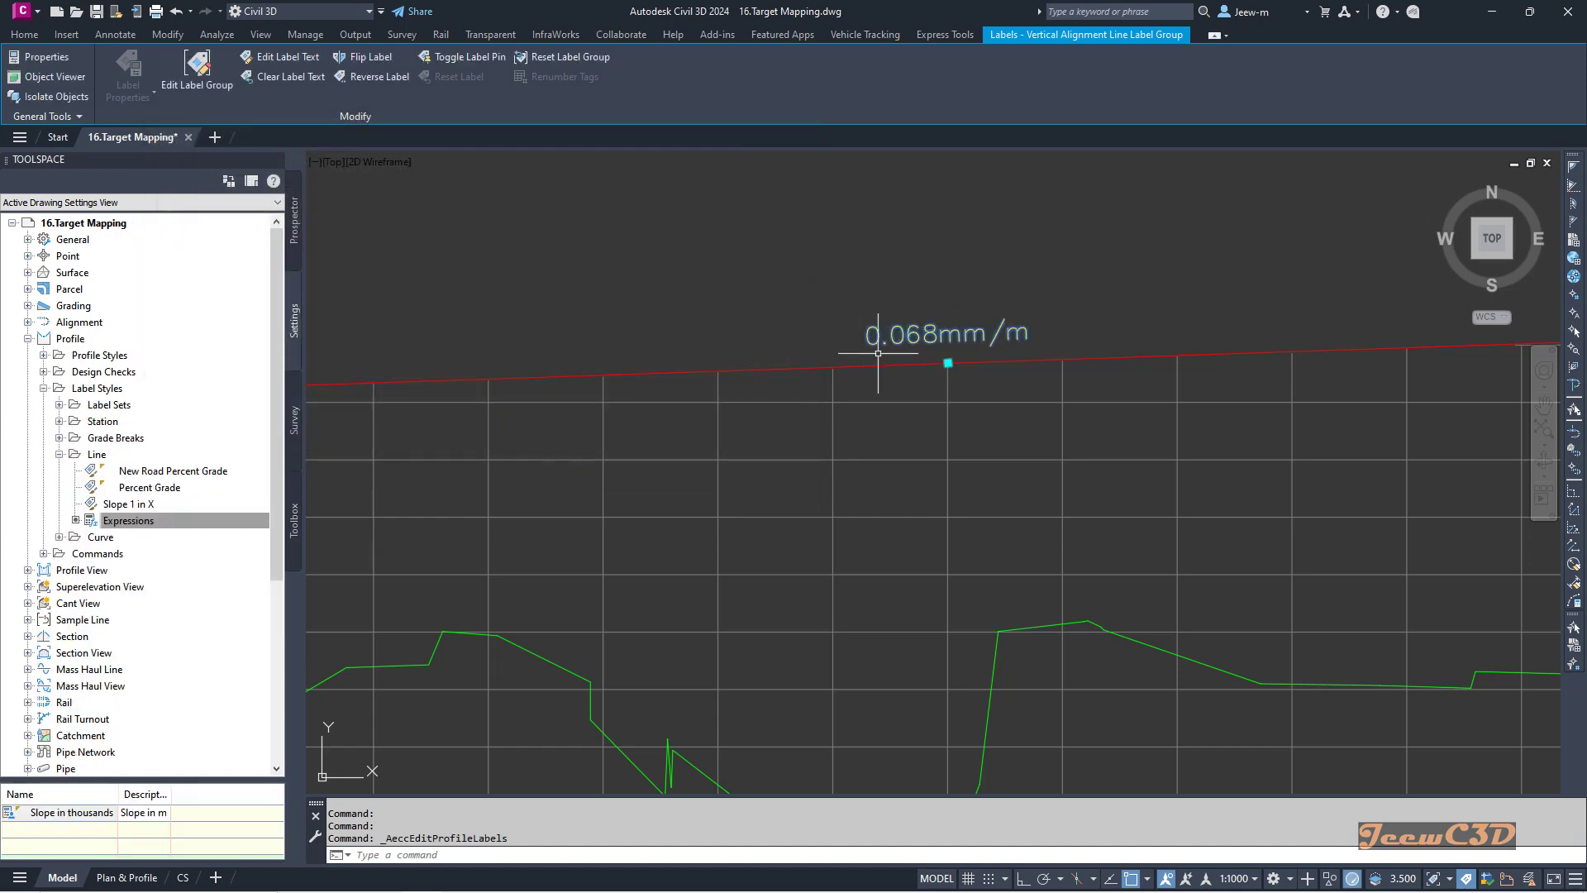
key(Escape)
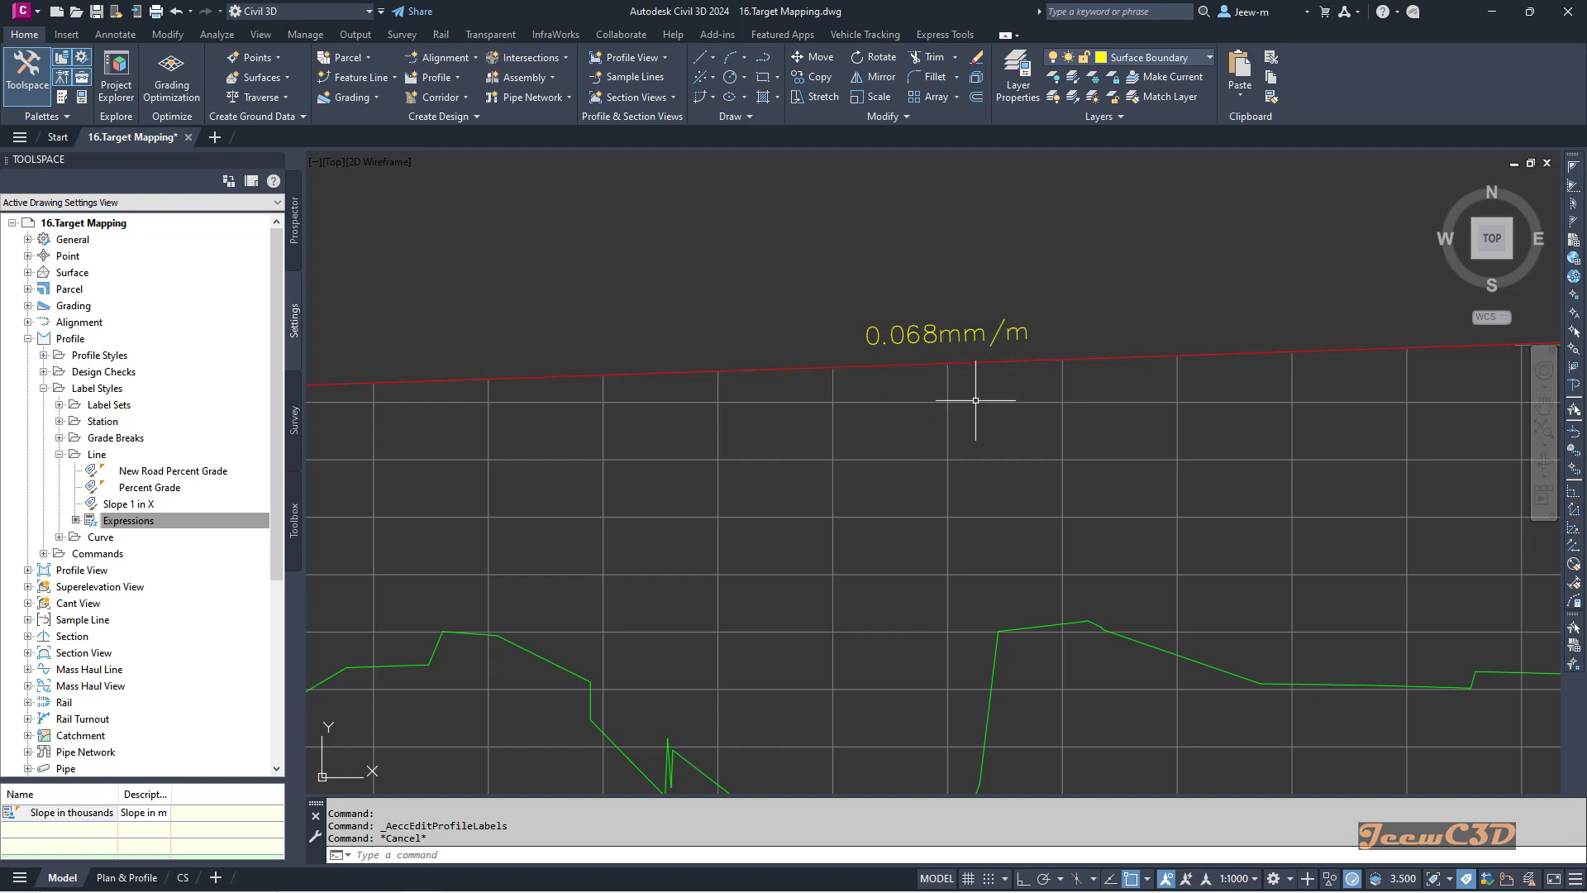
scroll(868, 447, down, 5)
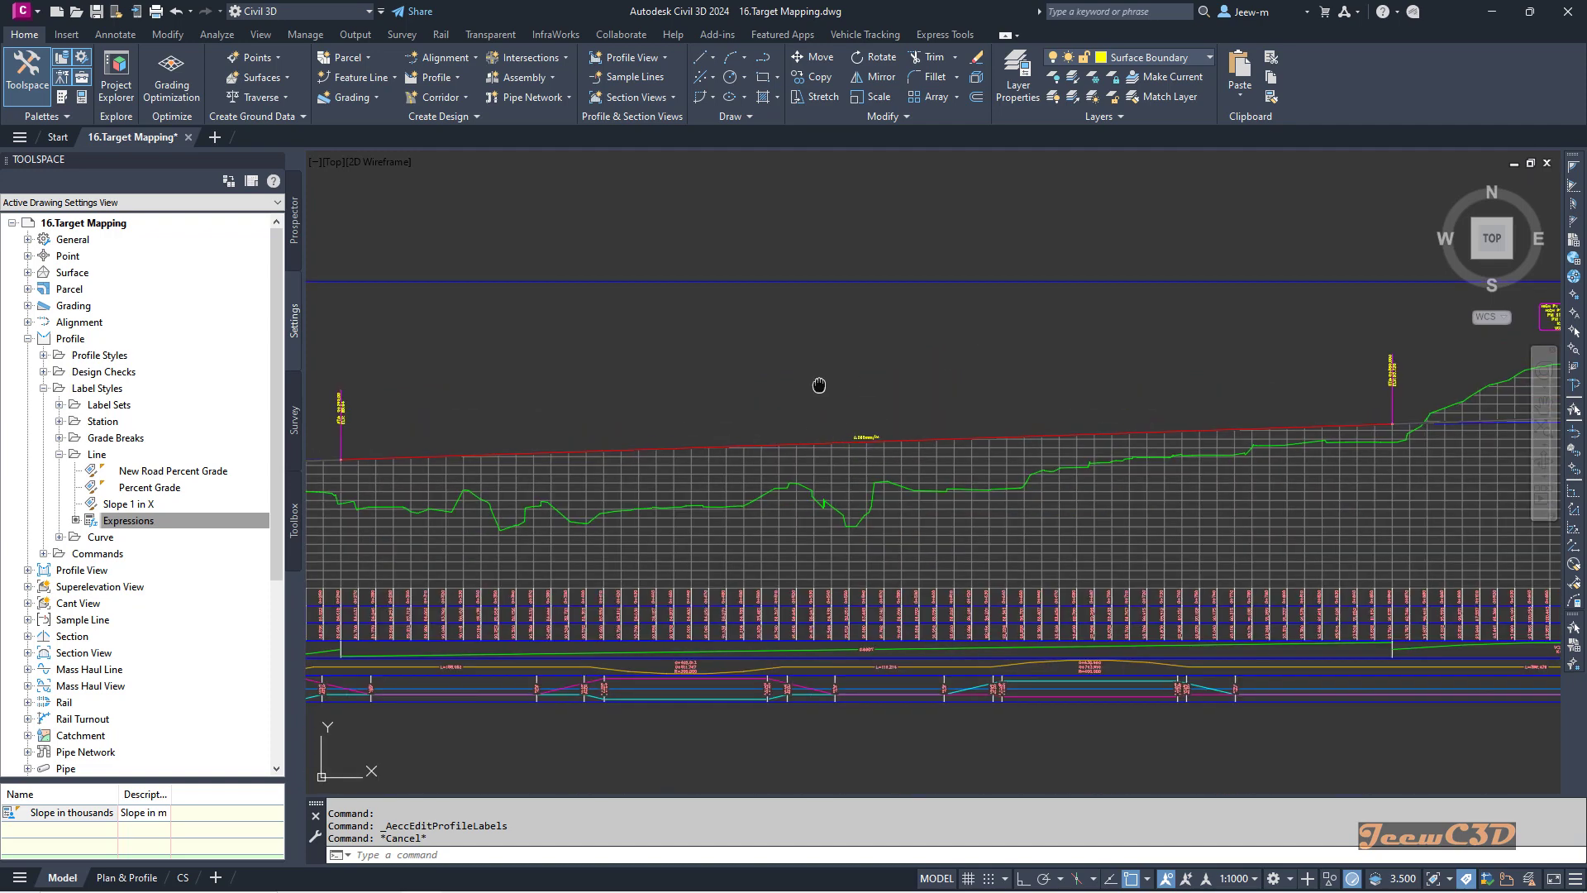
scroll(797, 446, up, 8)
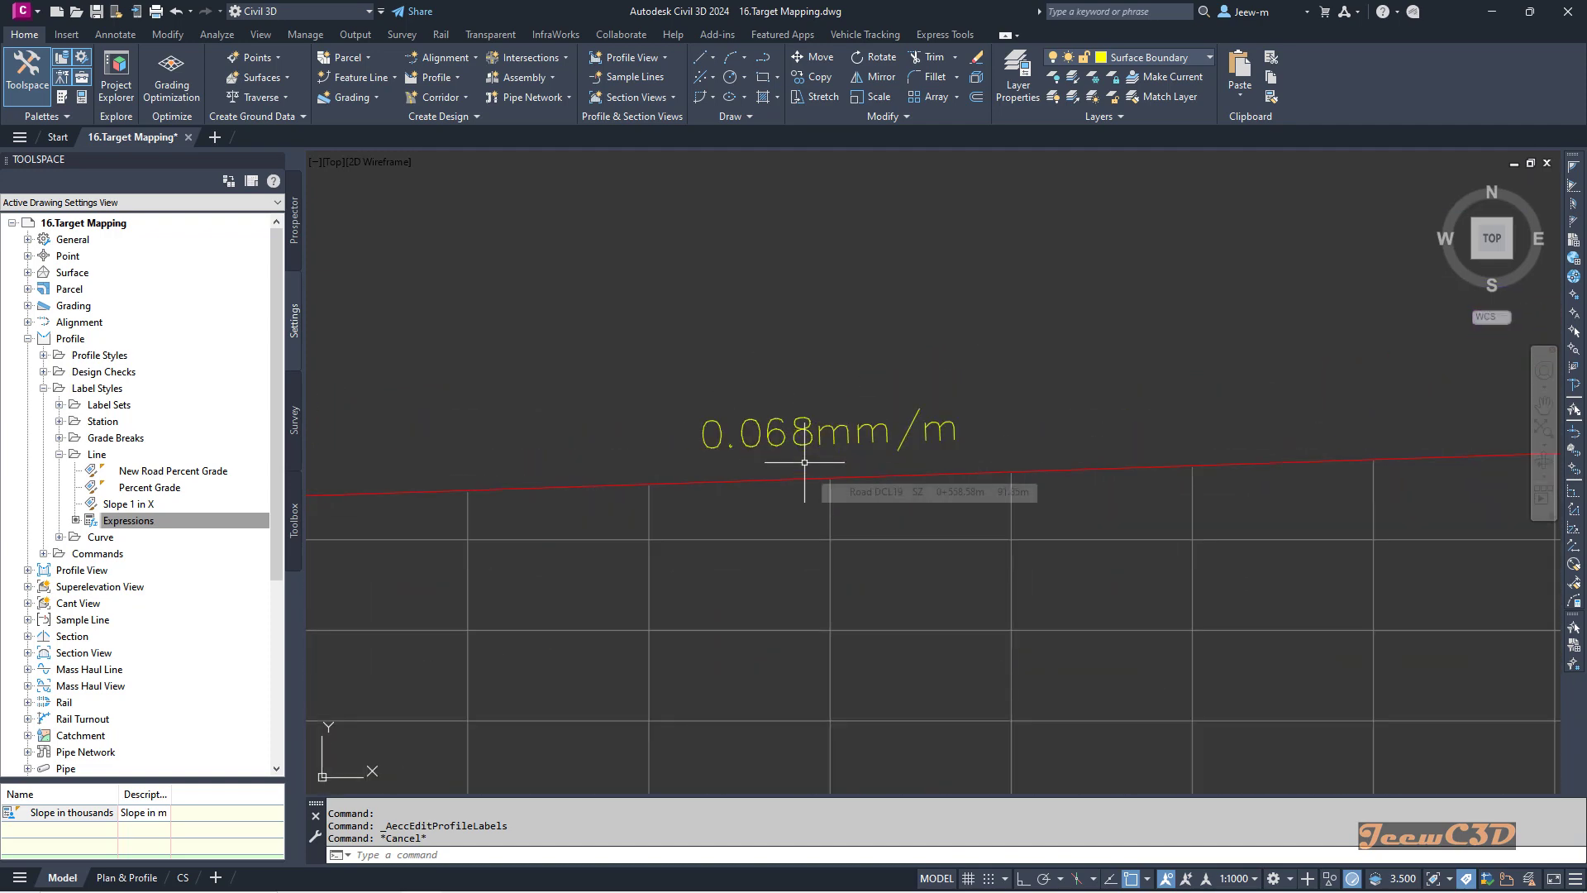